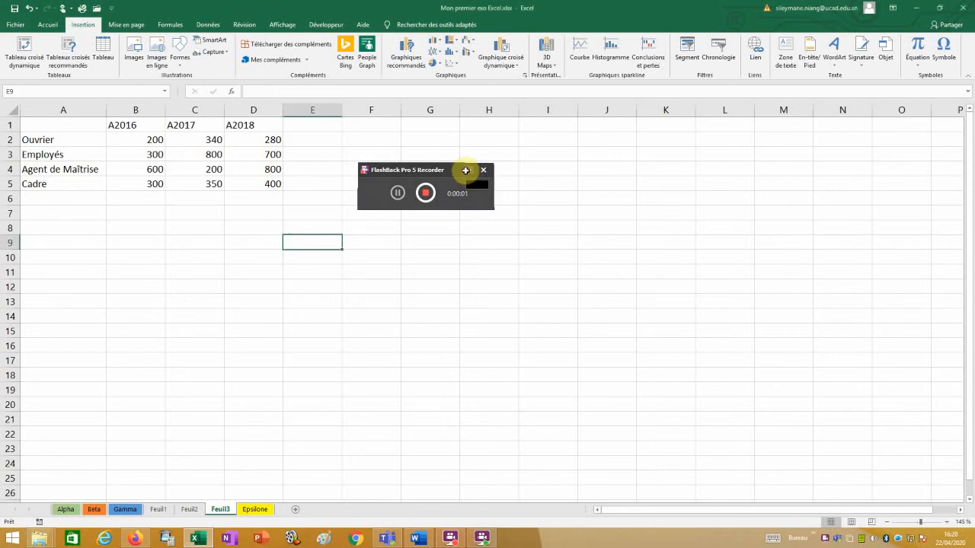
click(434, 333)
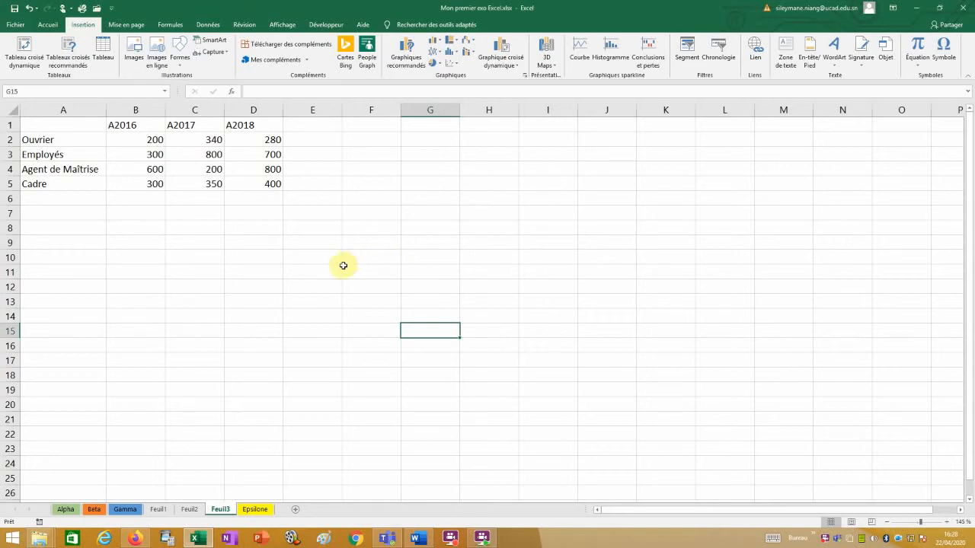
click(286, 303)
scroll(170, 293, up, 2)
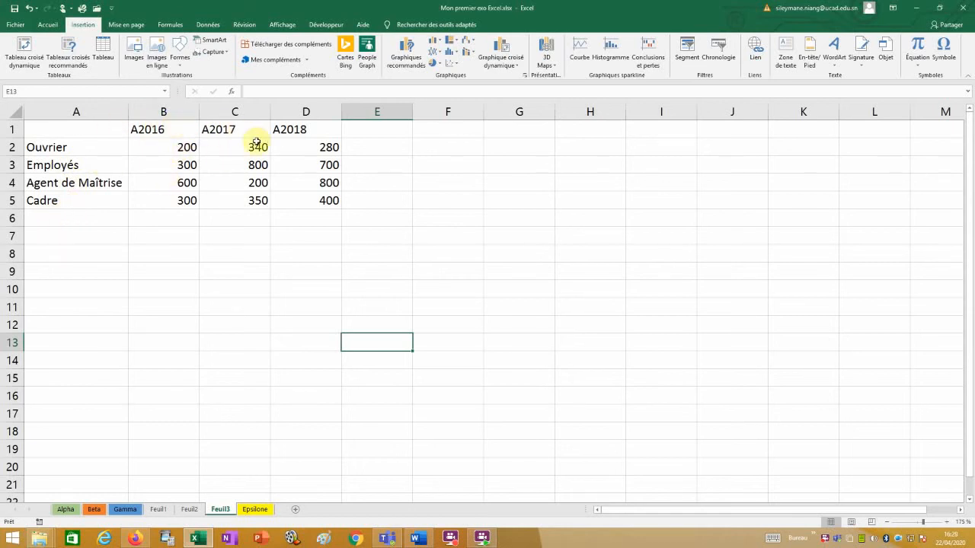
click(340, 310)
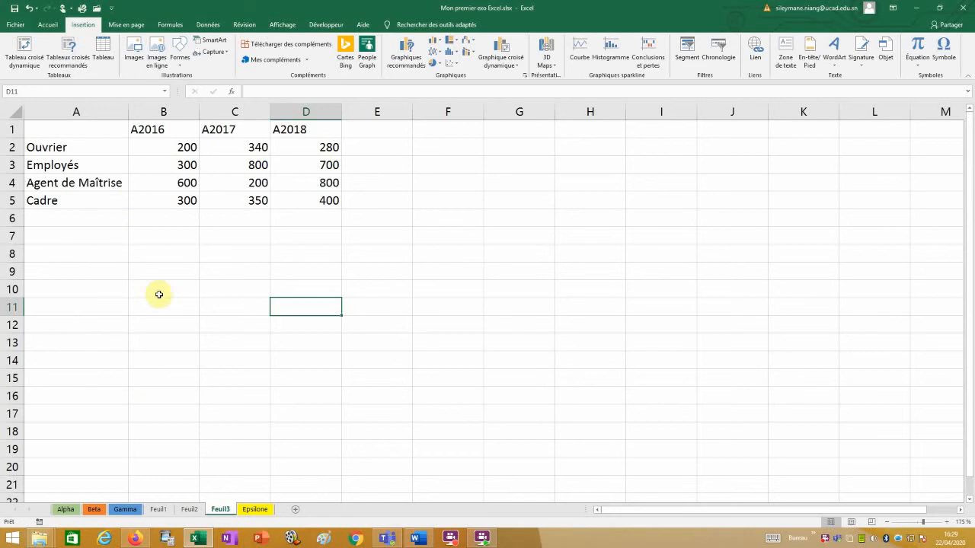
Insert a clustered 3D column chart from range A1:B5 and move it up and closer to the A2016 column.
drag(58, 123, 173, 198)
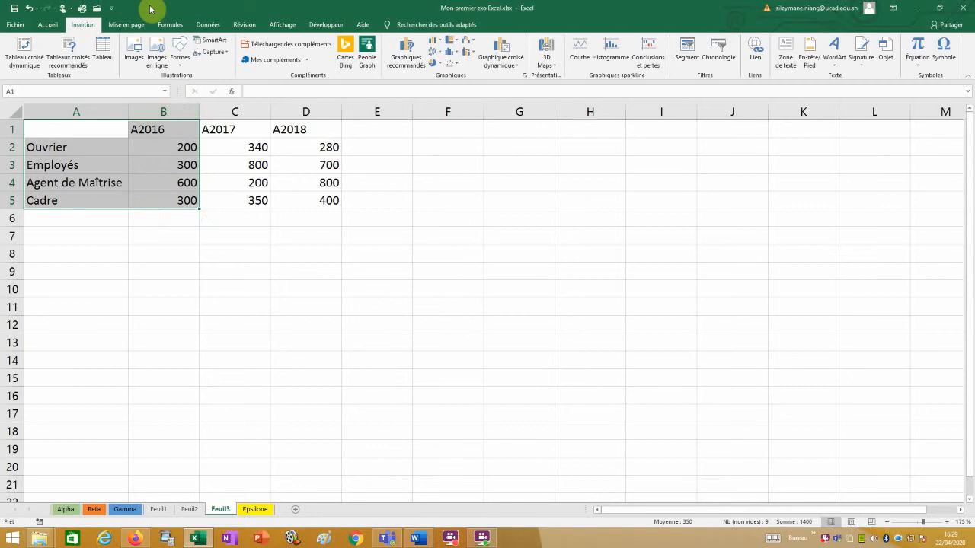
click(48, 24)
click(96, 26)
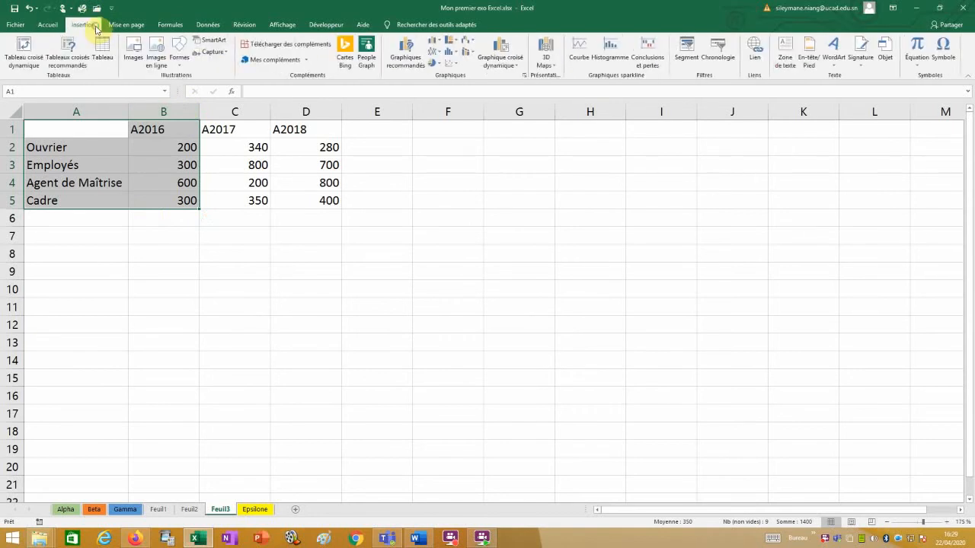
click(438, 40)
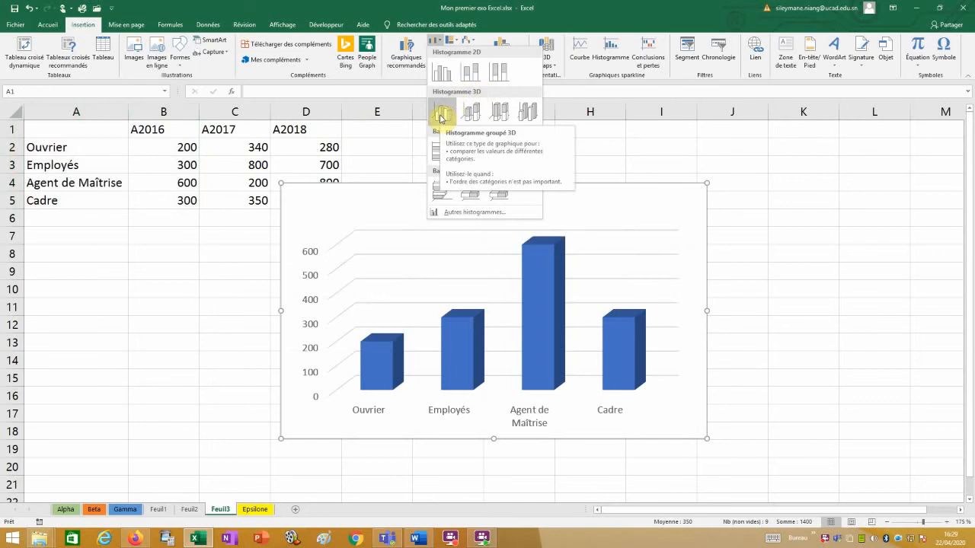
click(440, 116)
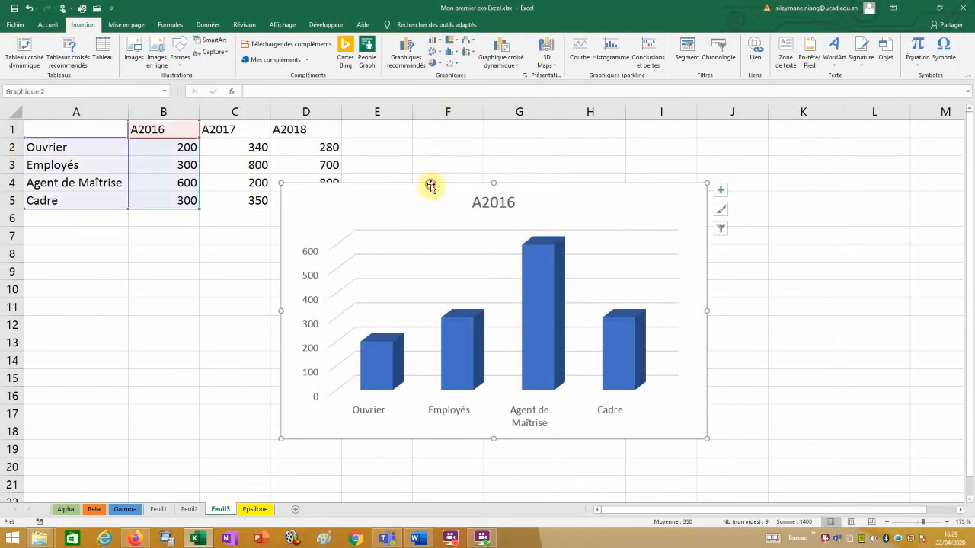
drag(431, 186, 366, 157)
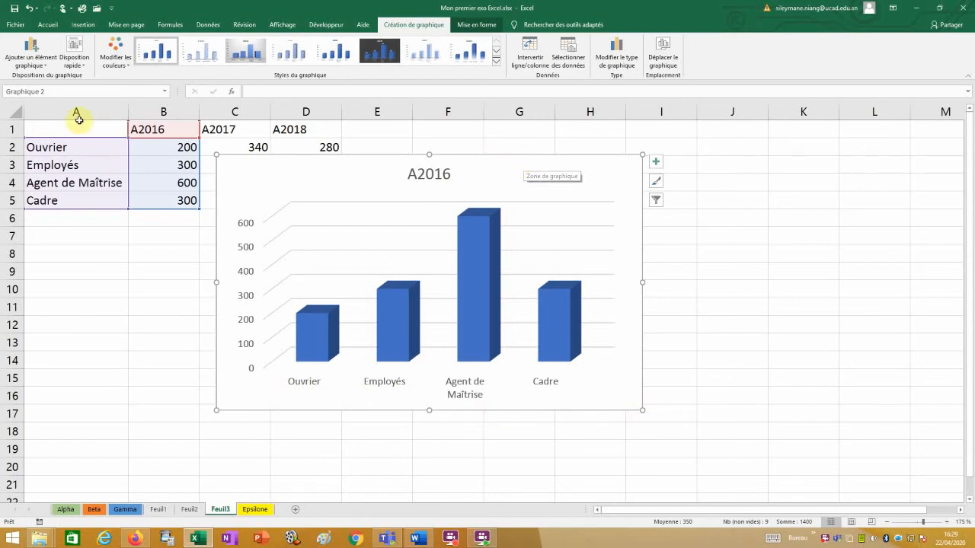
click(77, 27)
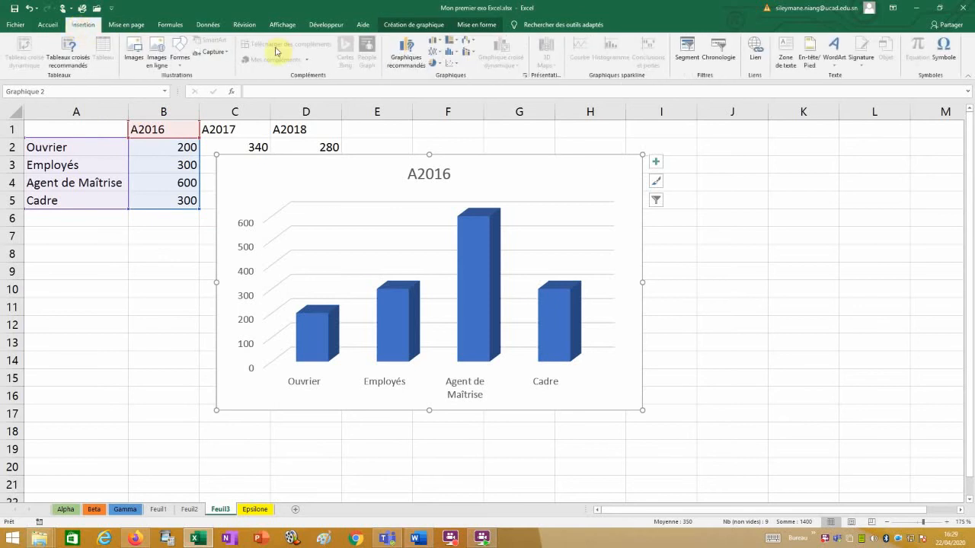
click(440, 40)
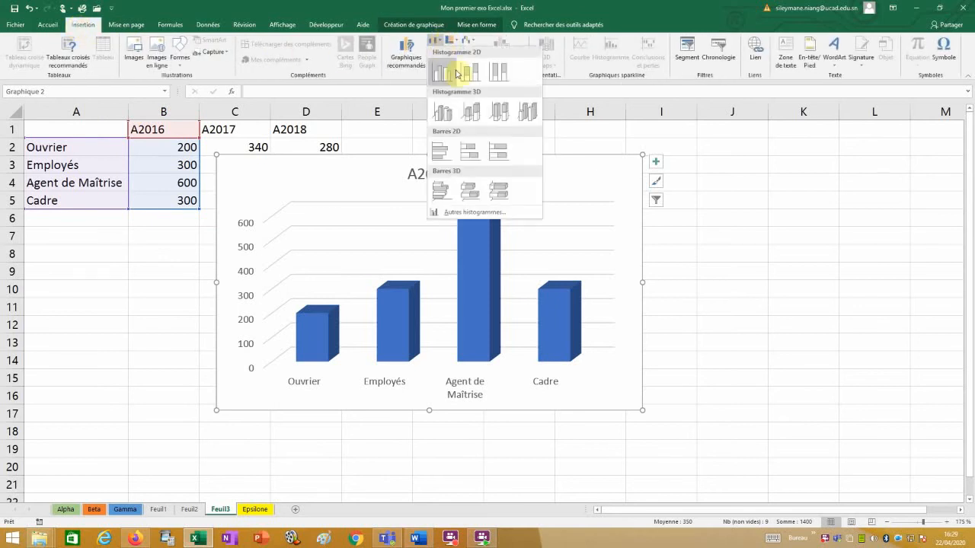
click(635, 333)
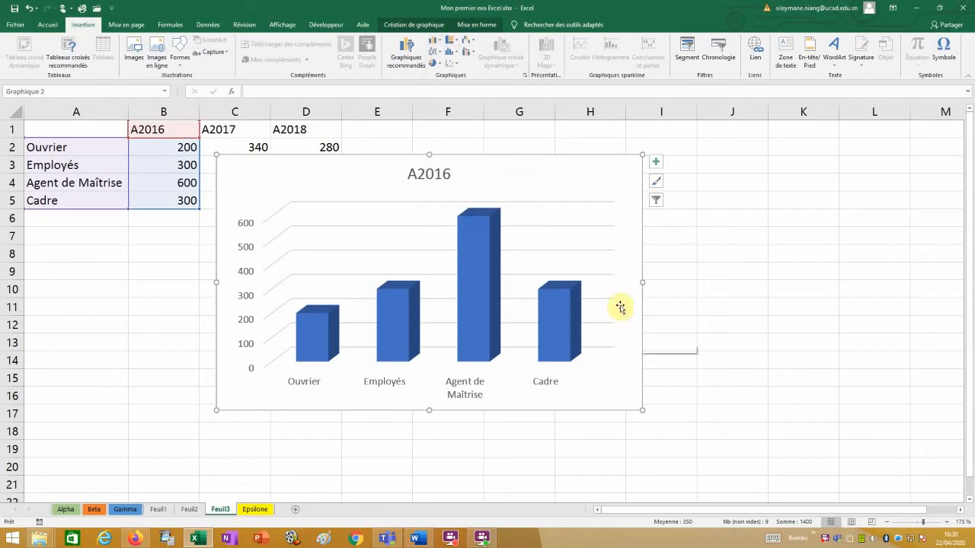
click(418, 25)
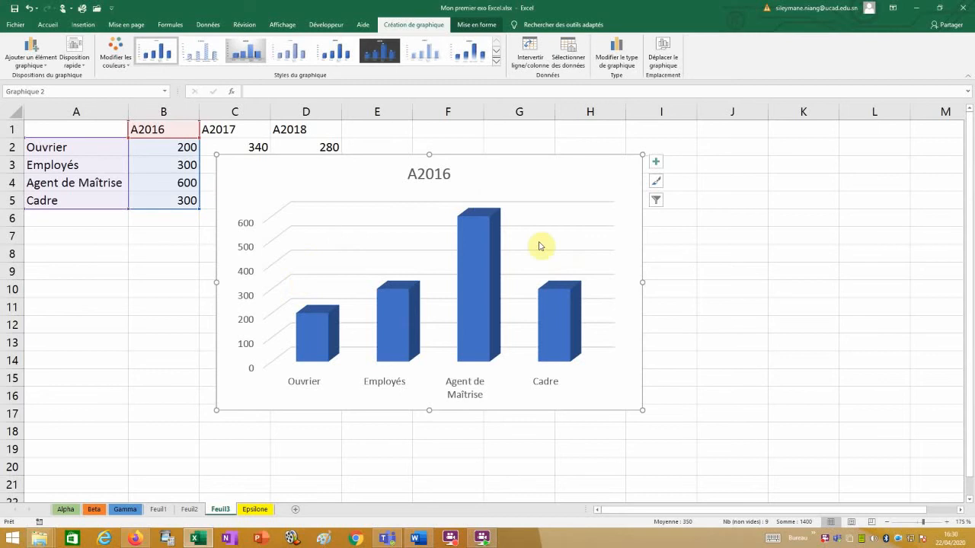
click(747, 372)
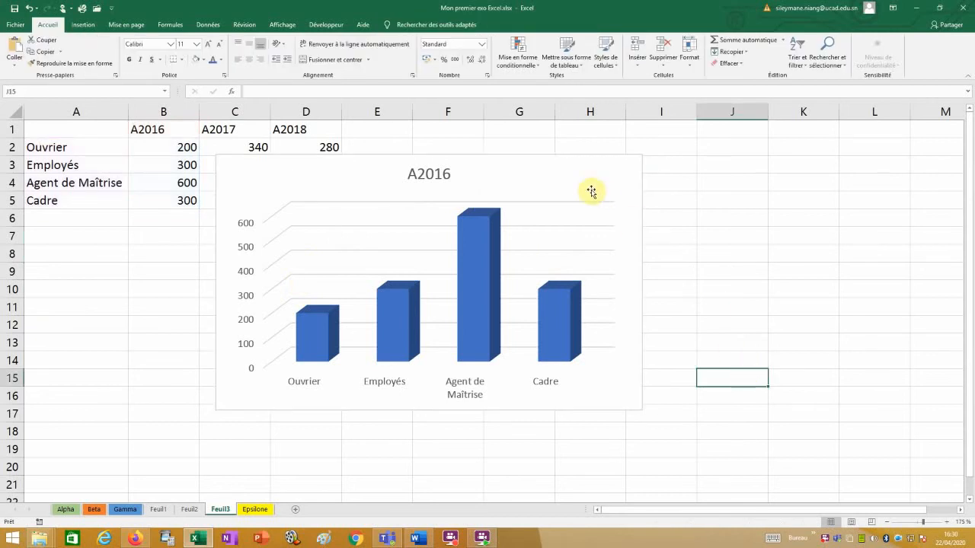
Add data labels to the columns of the A2016 chart.
click(514, 160)
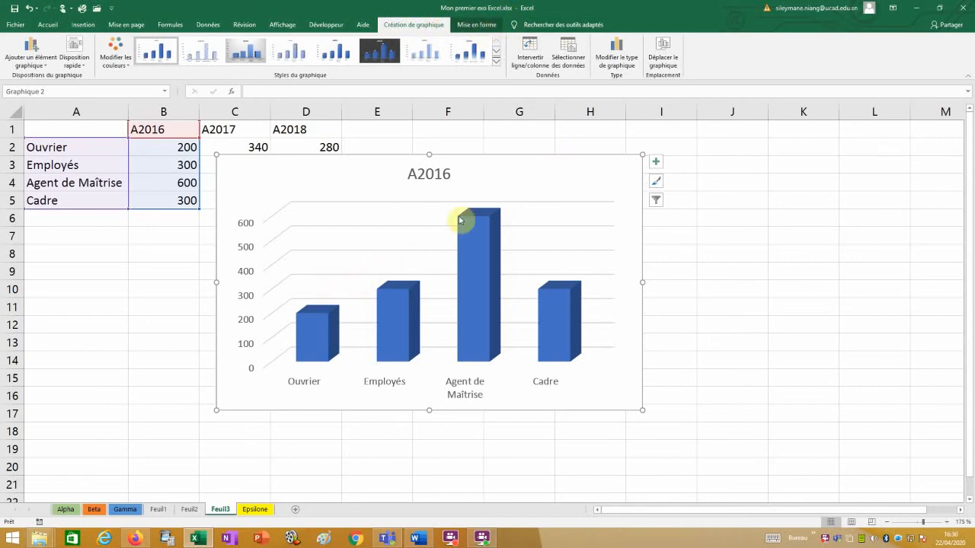
click(658, 165)
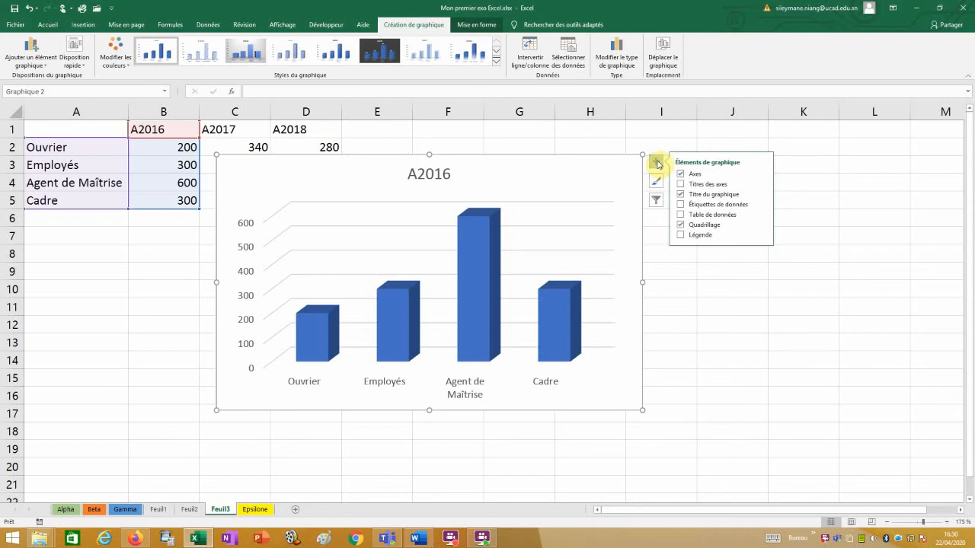
click(720, 205)
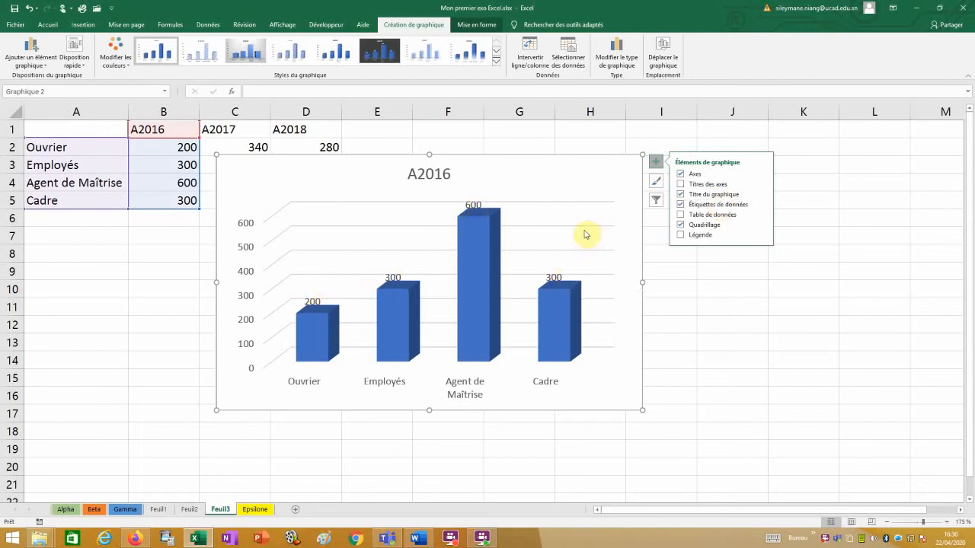
click(585, 207)
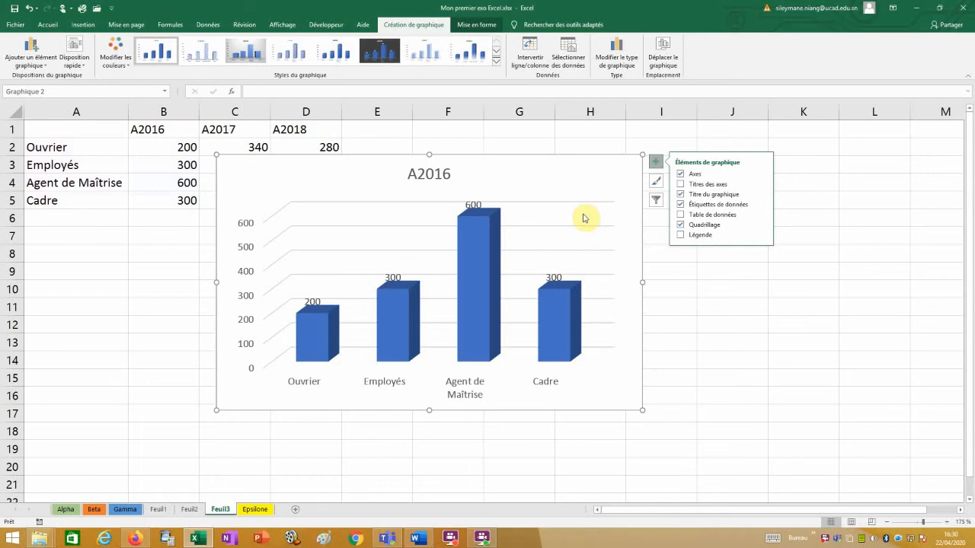
click(654, 159)
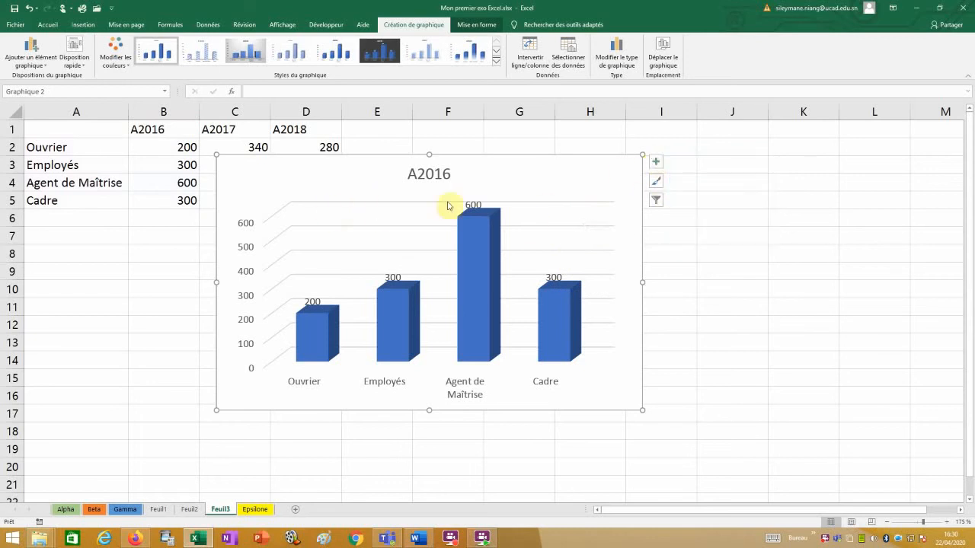
Delete the chart's gridlines and move the chart up so that it starts at row 1, clear of column B.
click(332, 251)
right_click(333, 254)
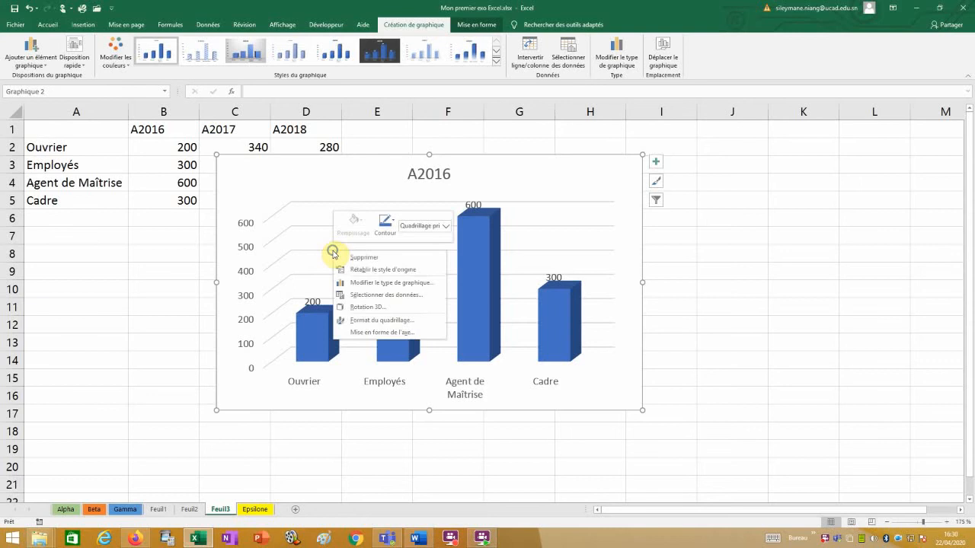
click(362, 260)
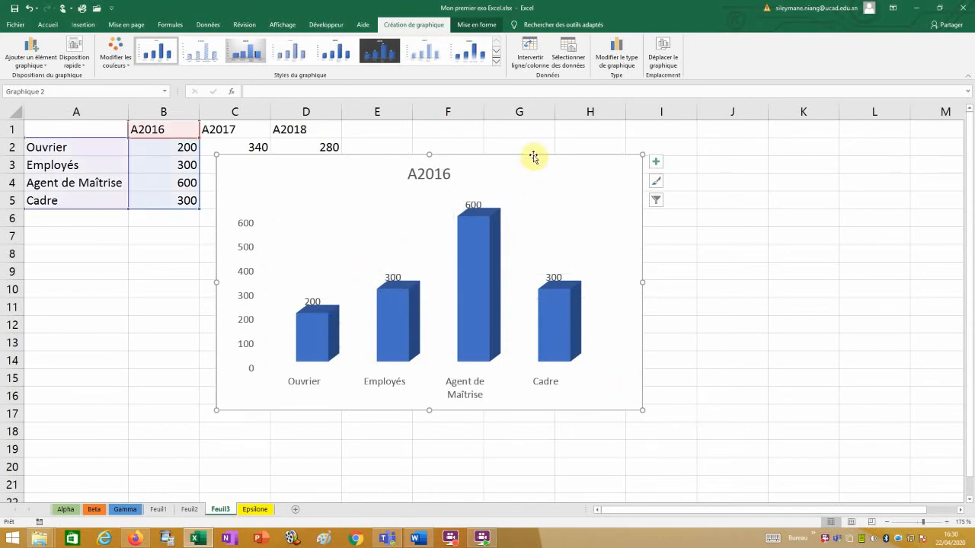
mouse_move(534, 156)
mouse_down()
mouse_move(570, 155)
mouse_move(620, 134)
mouse_move(559, 124)
mouse_move(567, 134)
mouse_up()
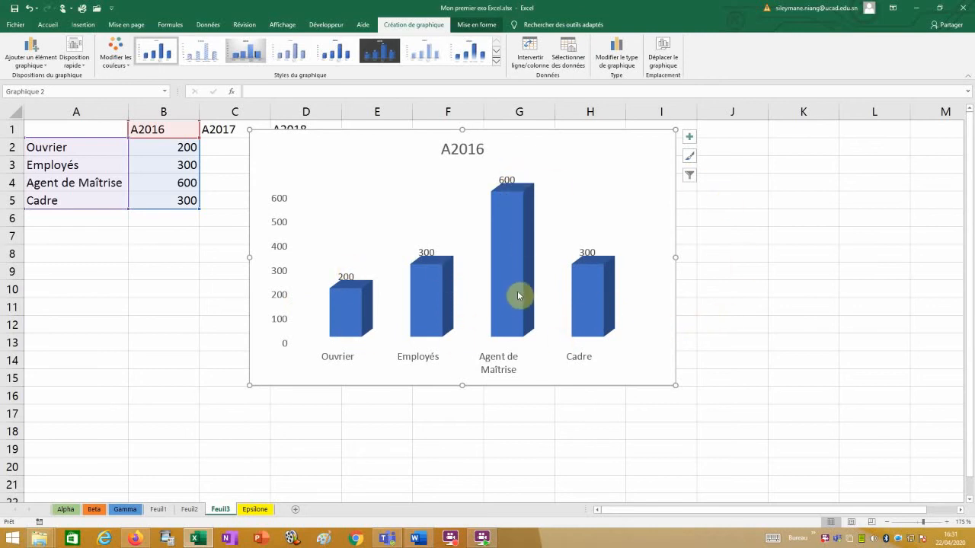
Format the A2016 data series fill so that colours vary by point, and close the formatting options.
right_click(427, 287)
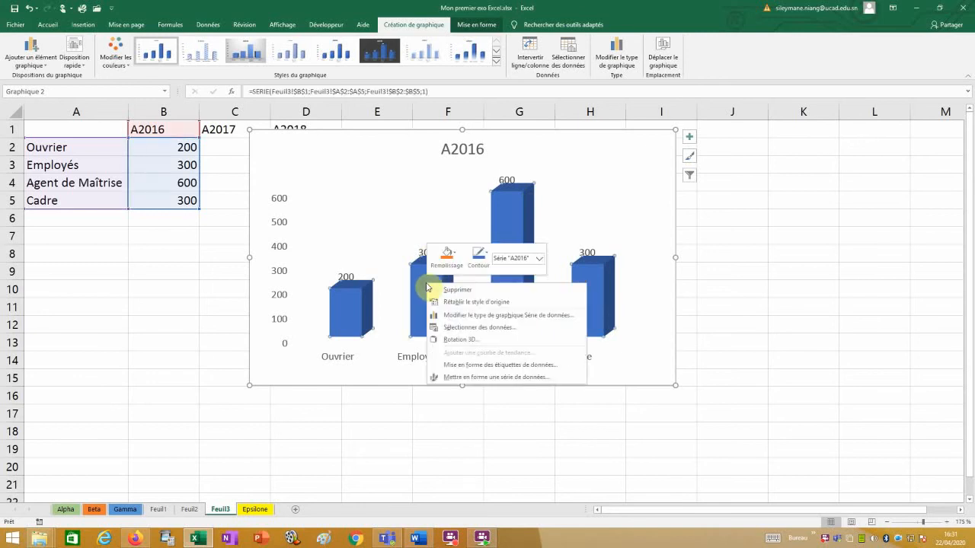
click(496, 378)
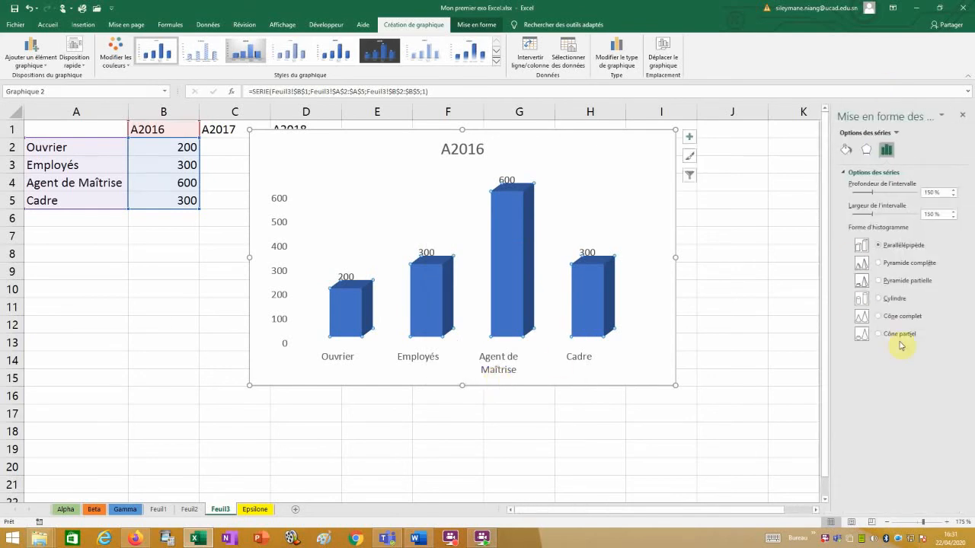
click(847, 150)
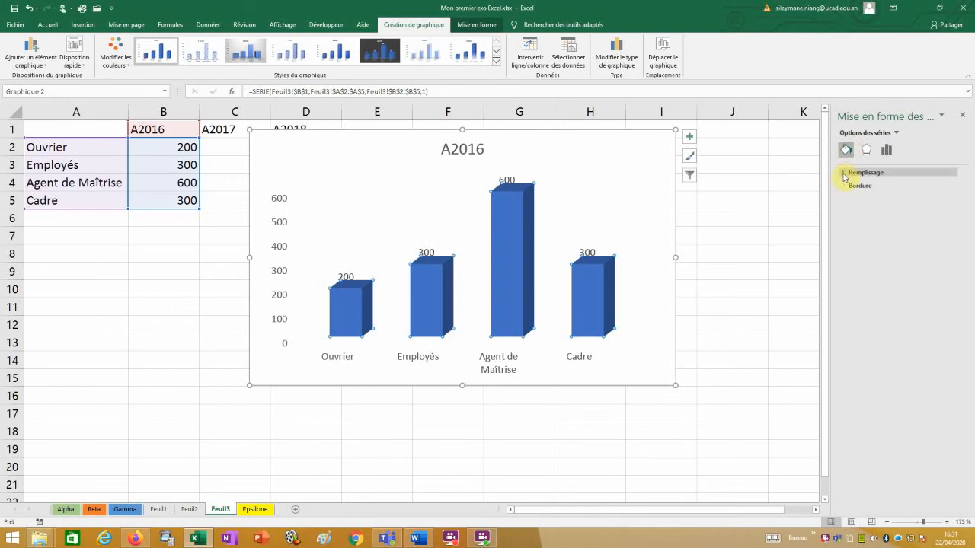
click(845, 173)
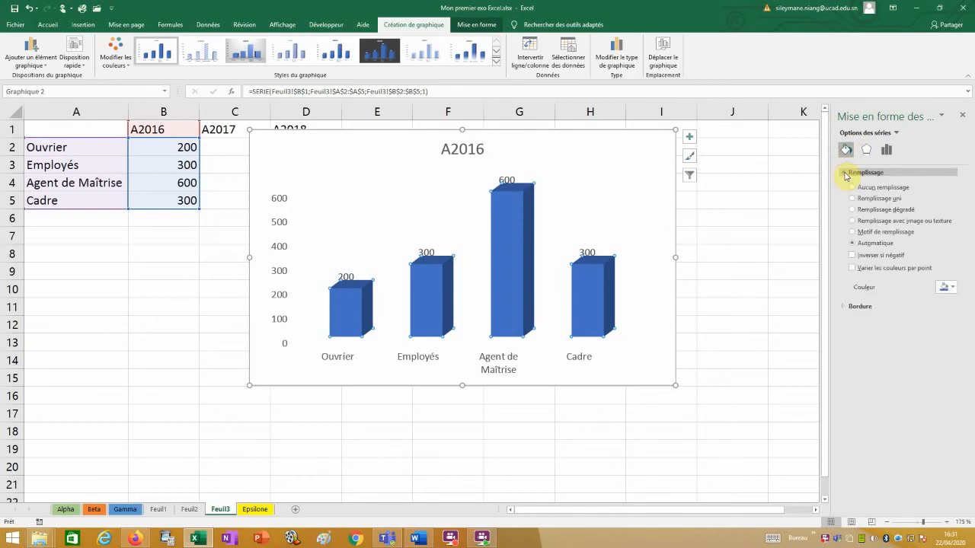
click(846, 174)
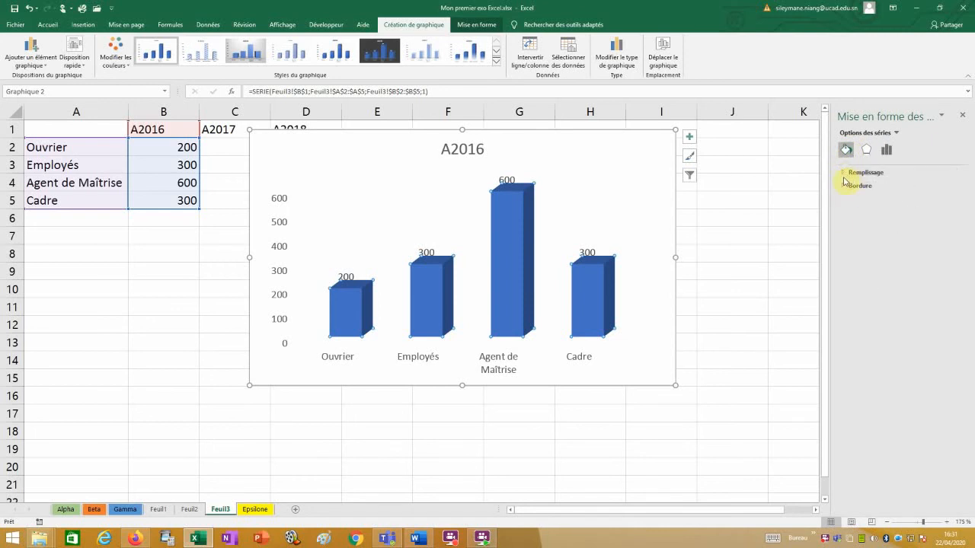
click(845, 173)
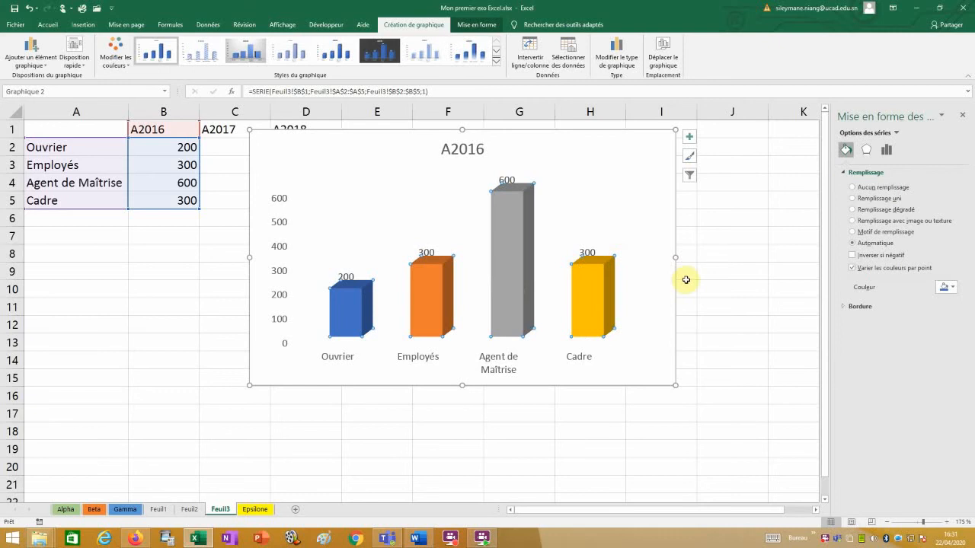
click(965, 116)
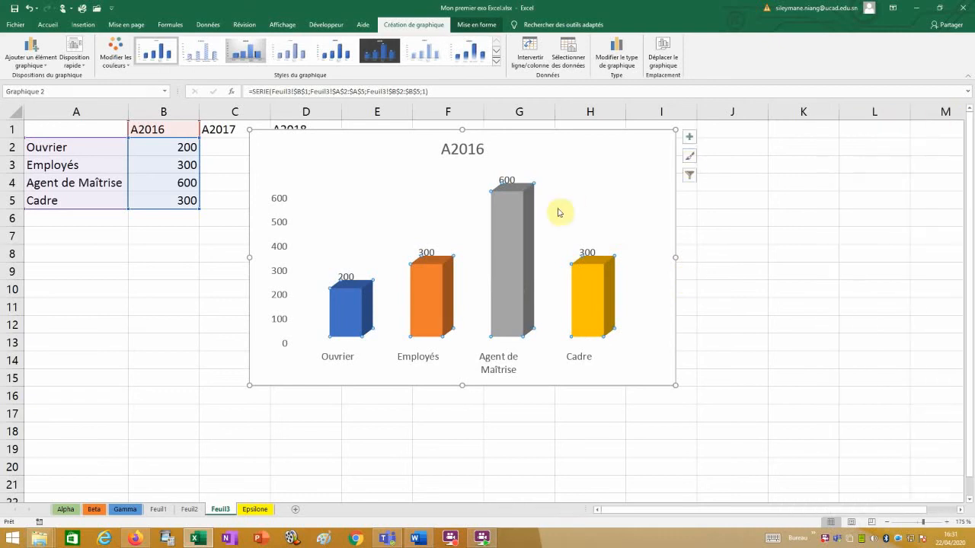
Reopen the A2016 series fill options and switch varied colours by point off and on again.
click(441, 153)
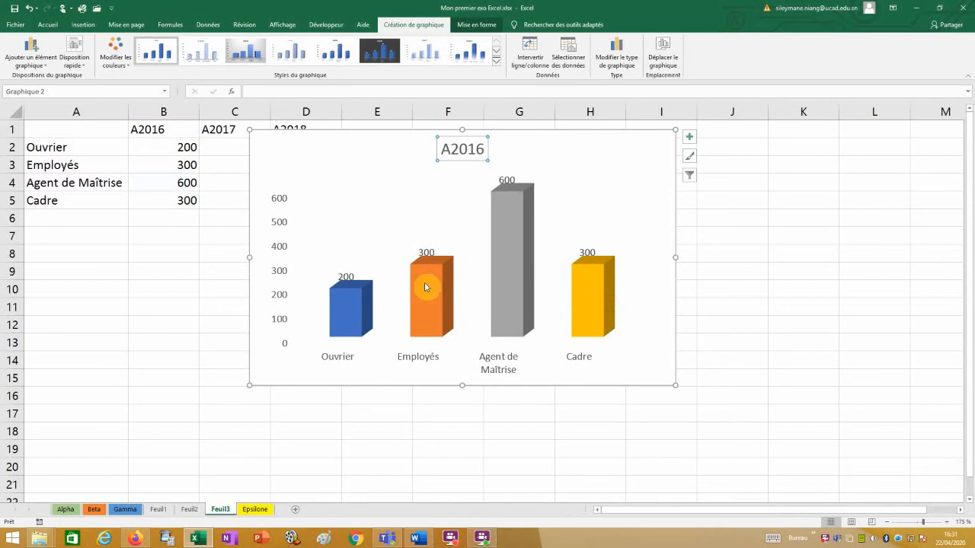
mouse_move(513, 245)
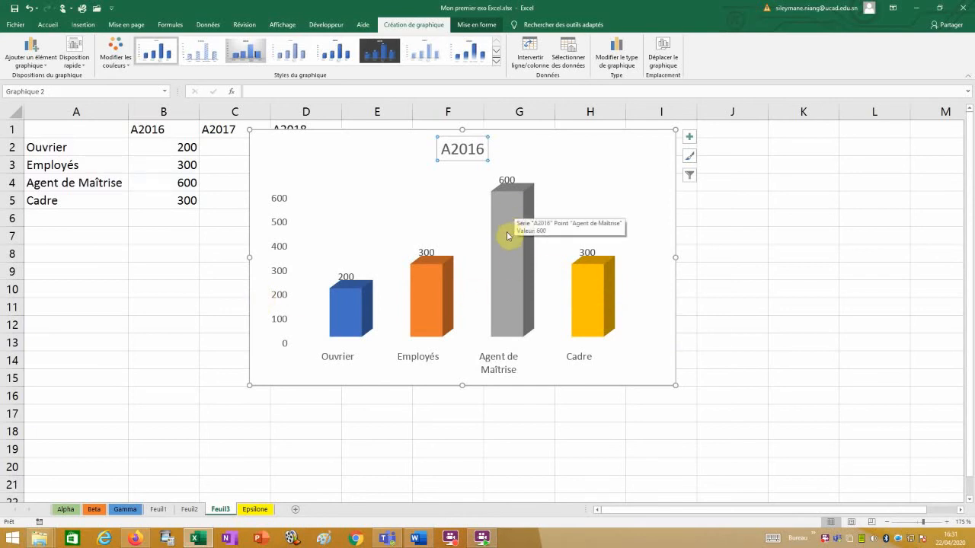
right_click(507, 236)
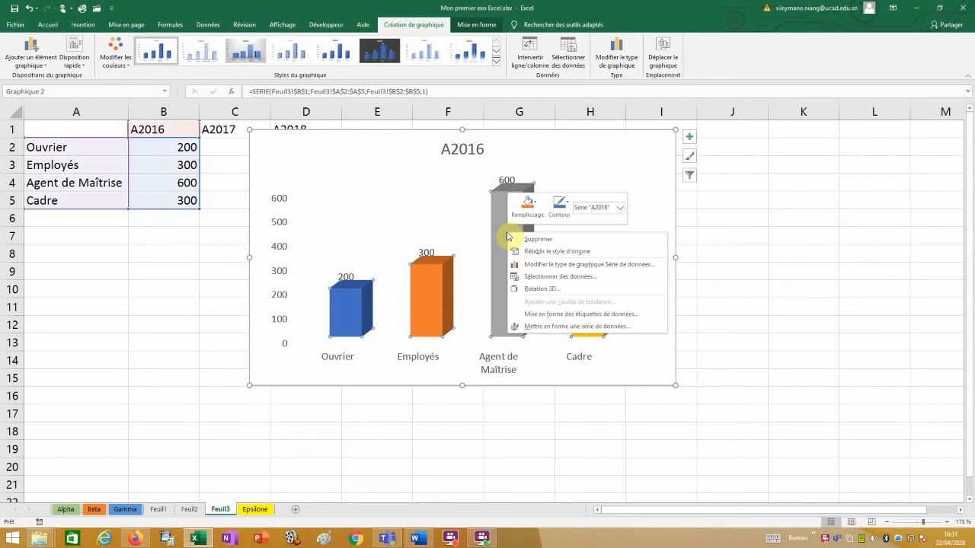
click(537, 328)
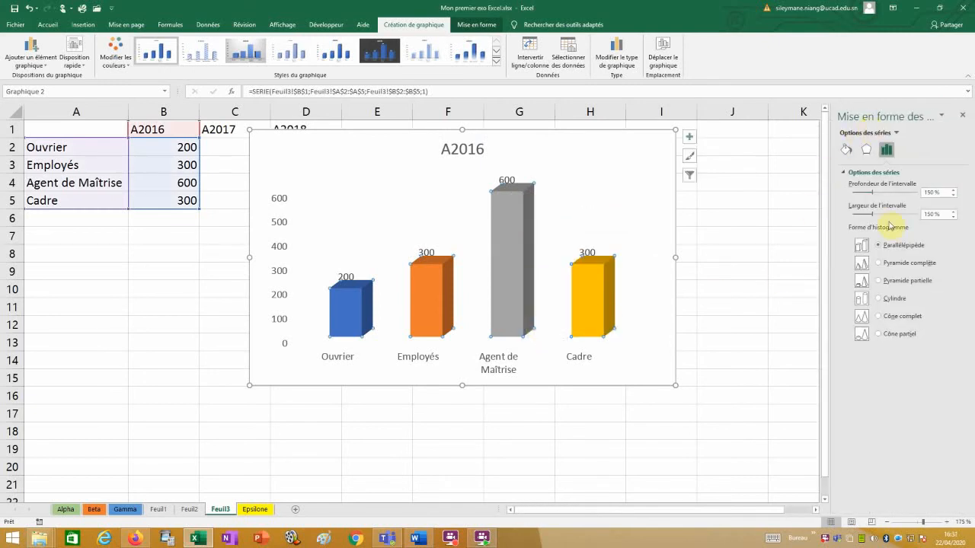
click(846, 152)
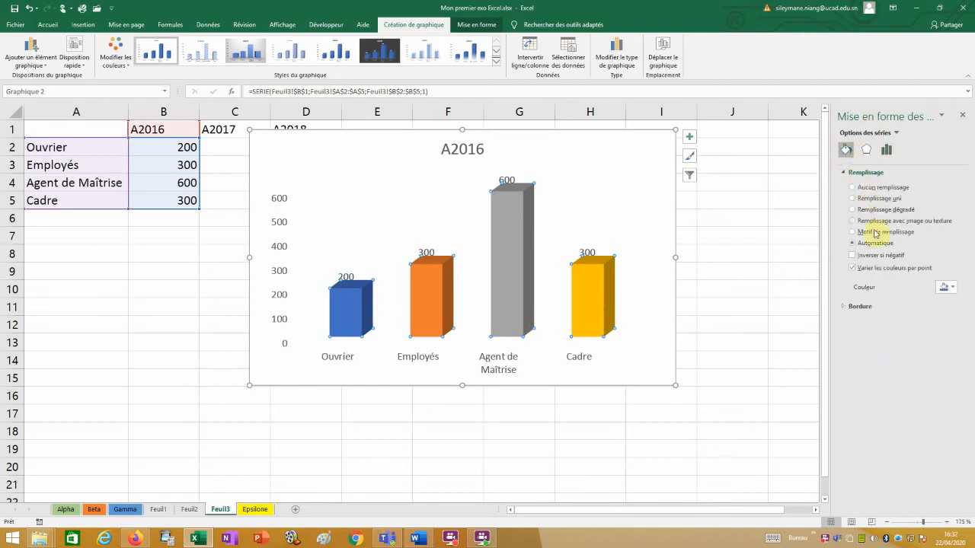
click(871, 268)
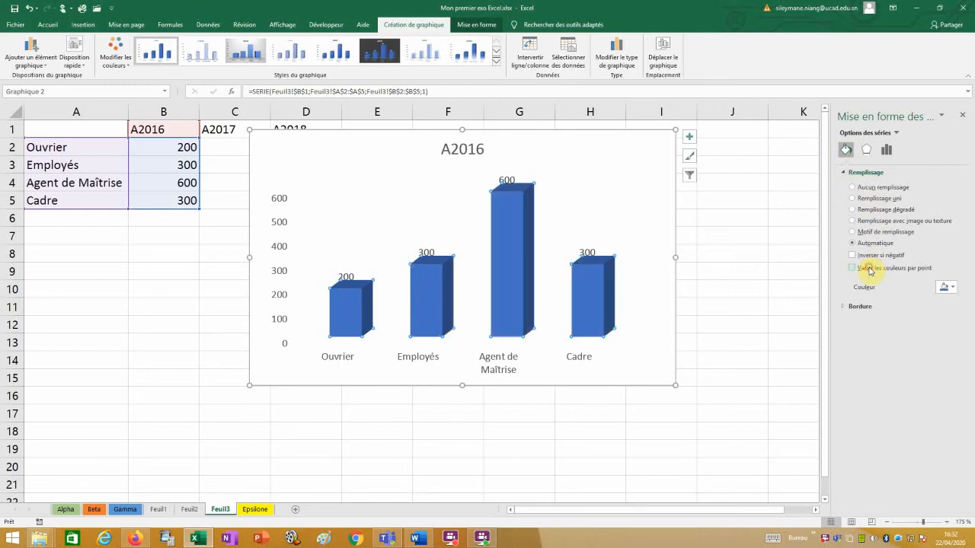
click(855, 269)
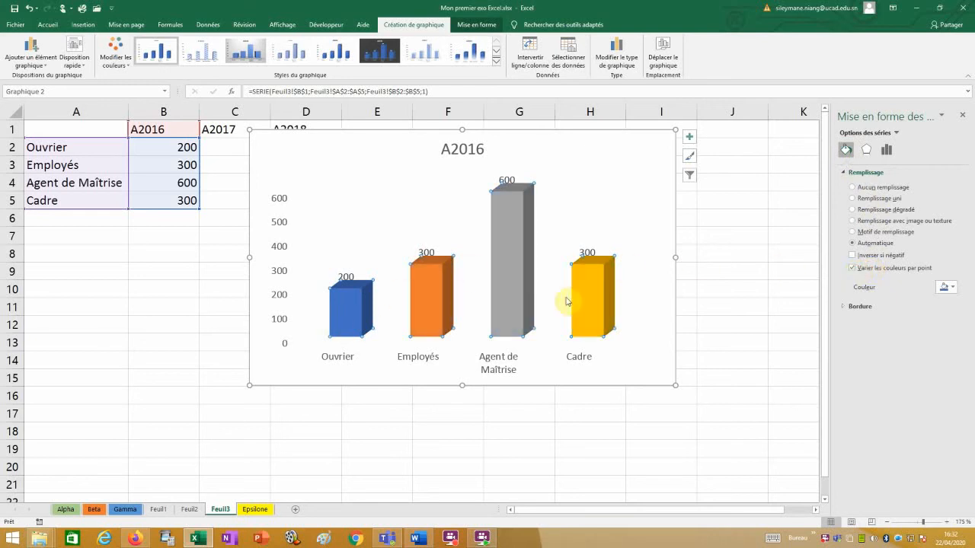
Move the A2016 chart clear of the data table so that its upper-left corner lies in cell I1.
click(673, 316)
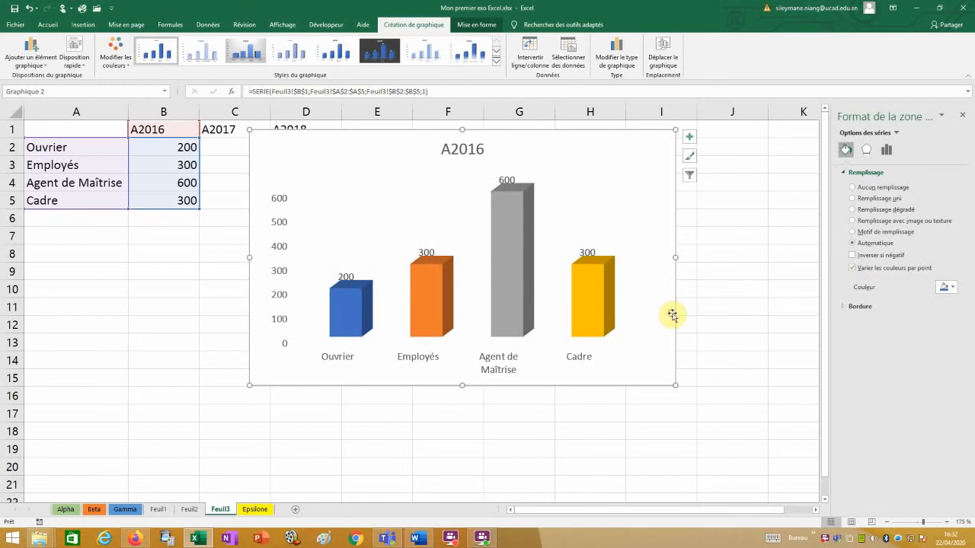
drag(569, 129, 710, 141)
click(633, 430)
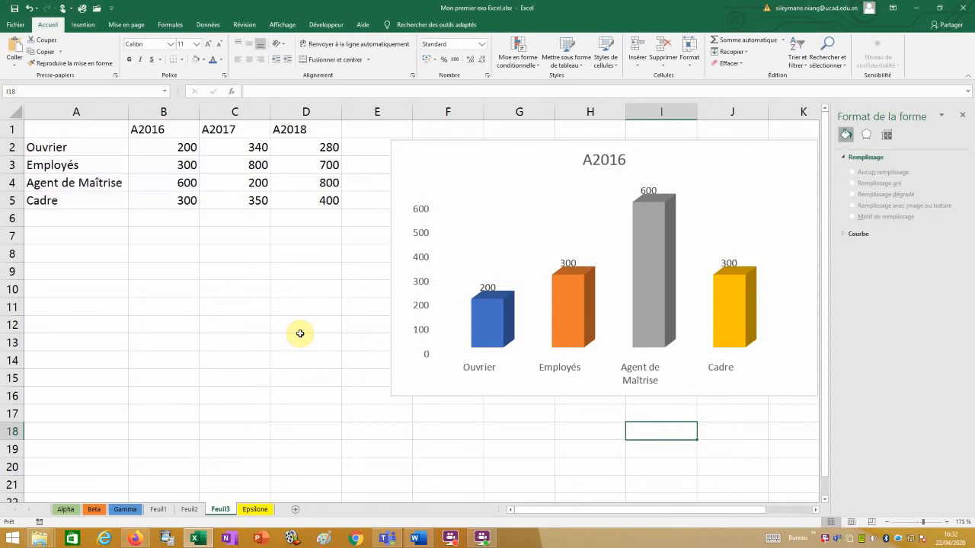
drag(467, 143, 706, 124)
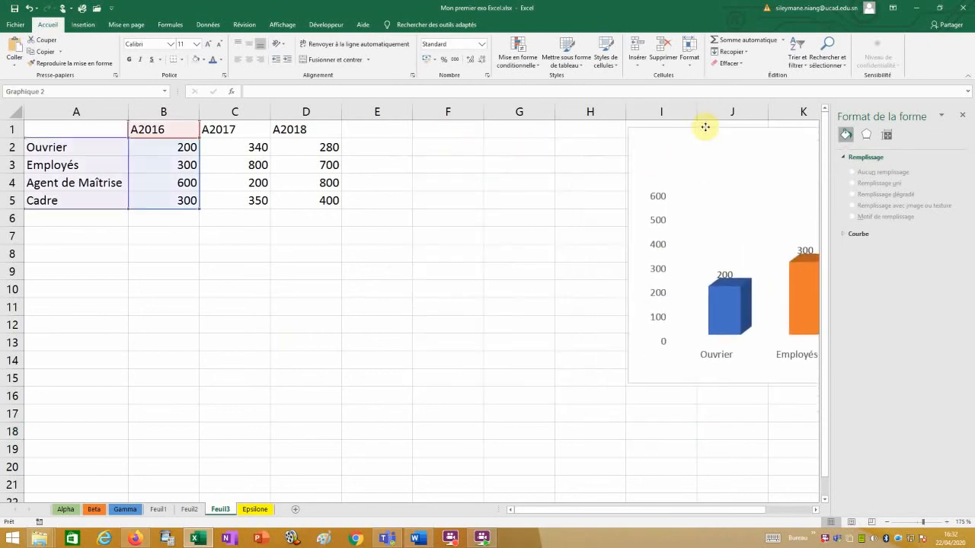
click(223, 343)
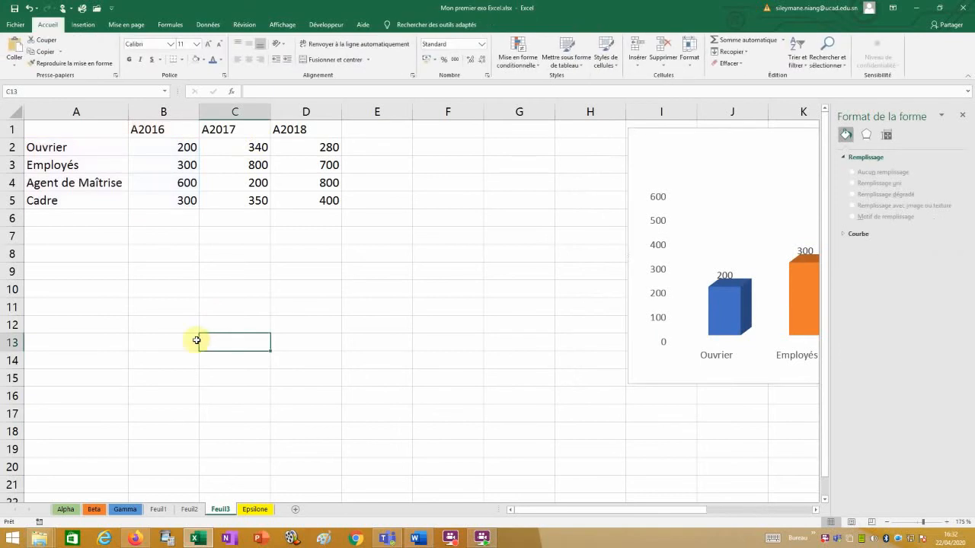
drag(83, 128, 83, 198)
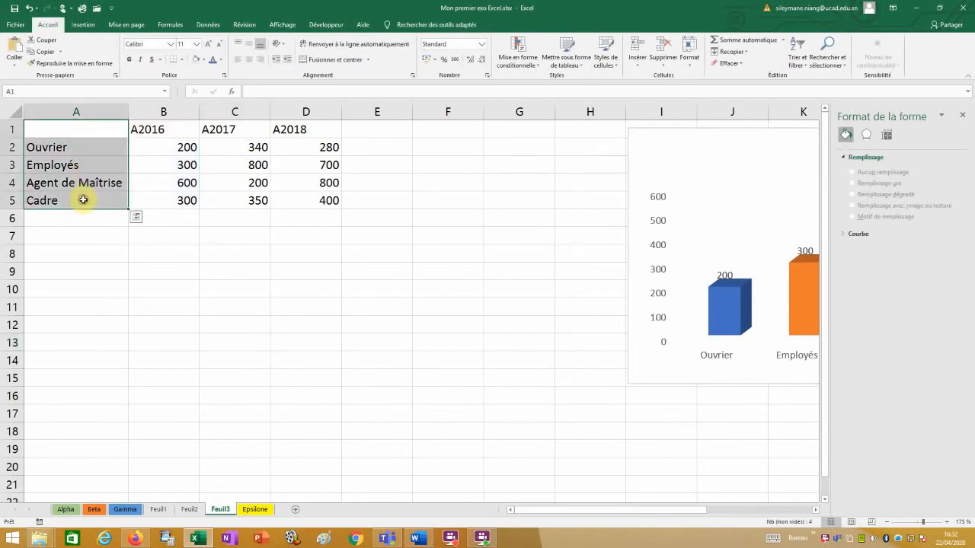
drag(246, 127, 254, 203)
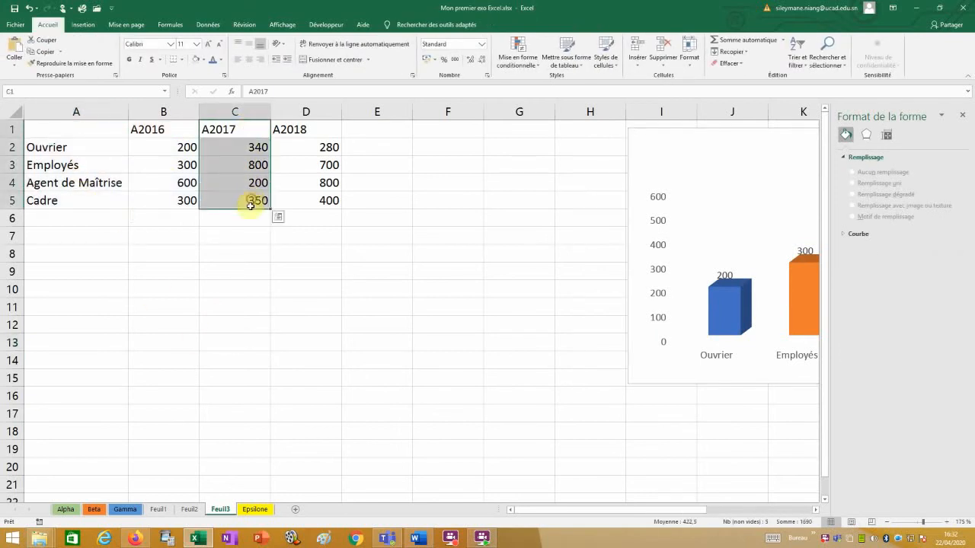
click(263, 303)
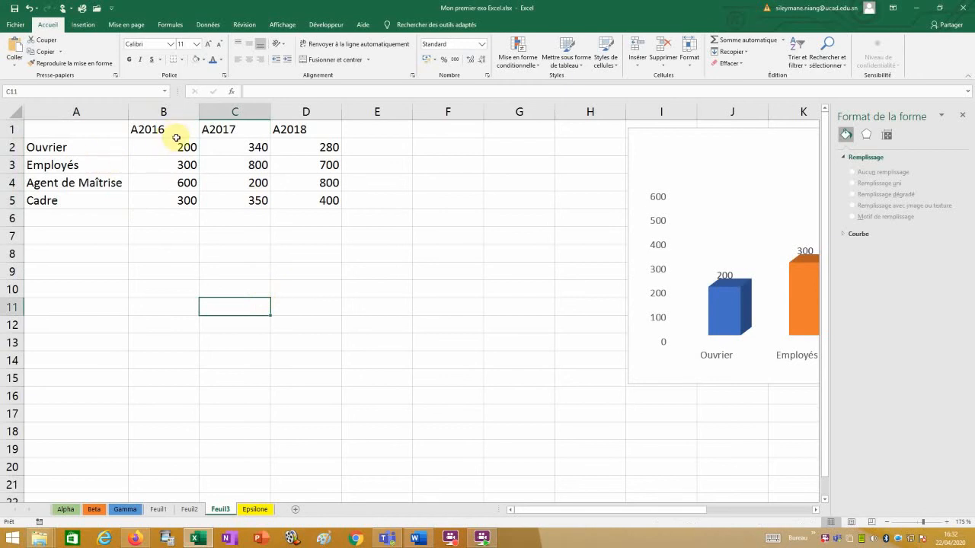
drag(66, 131, 157, 202)
click(182, 268)
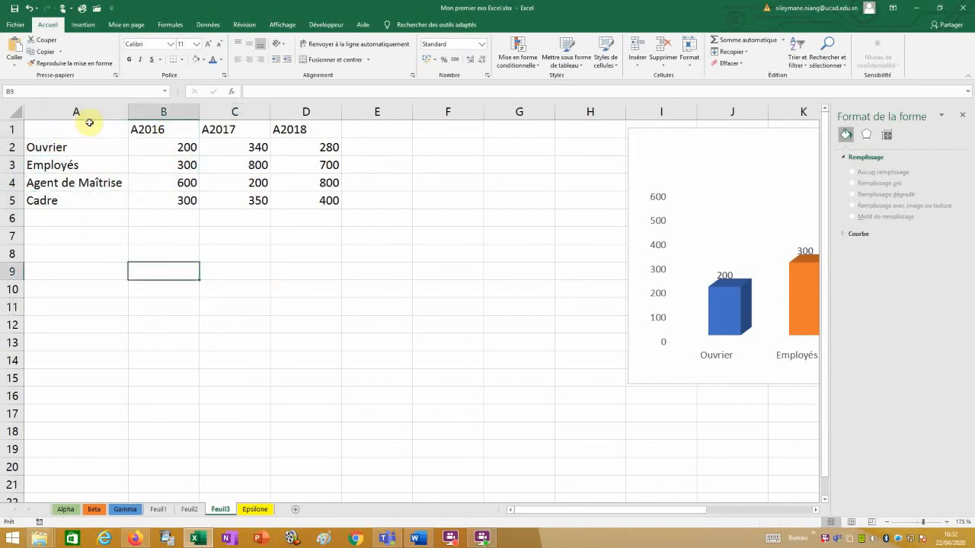
drag(86, 121, 88, 206)
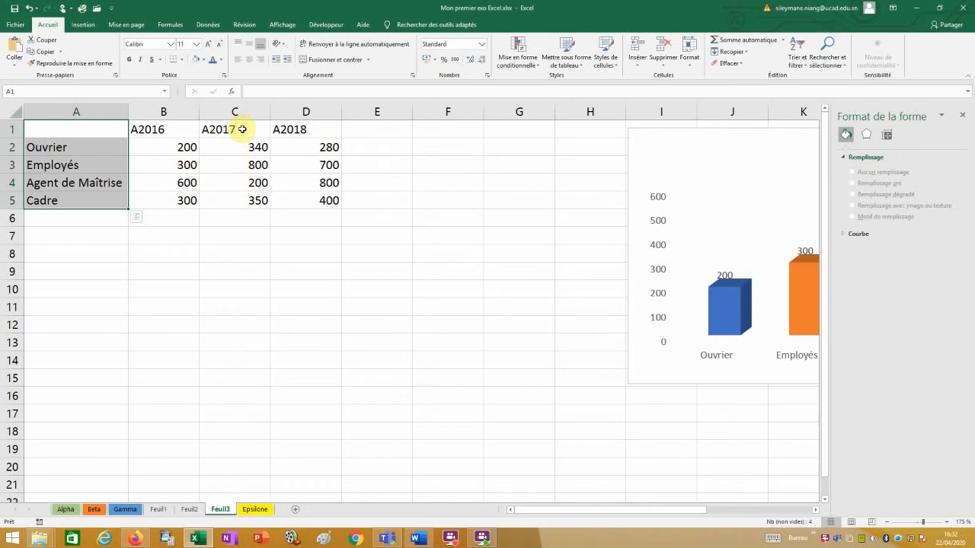
drag(241, 130, 248, 200)
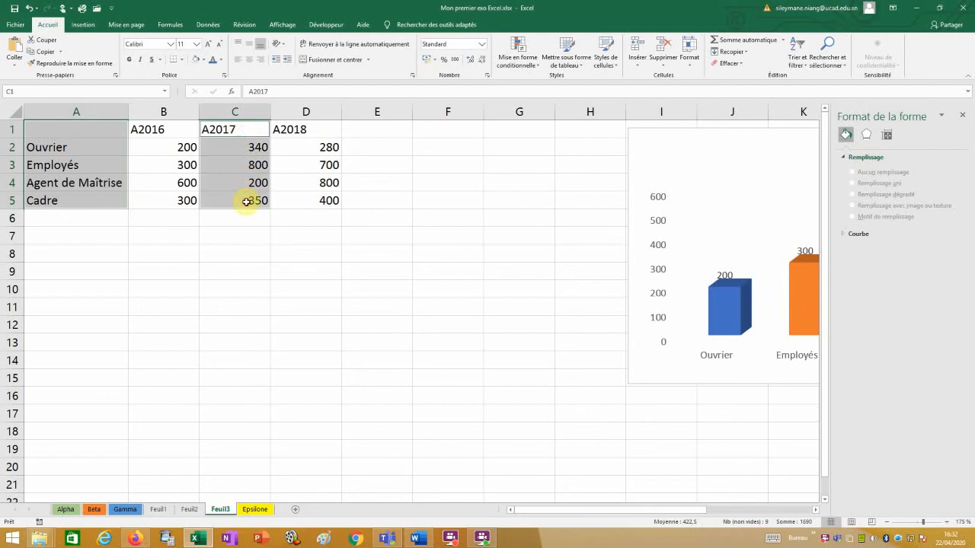
click(316, 324)
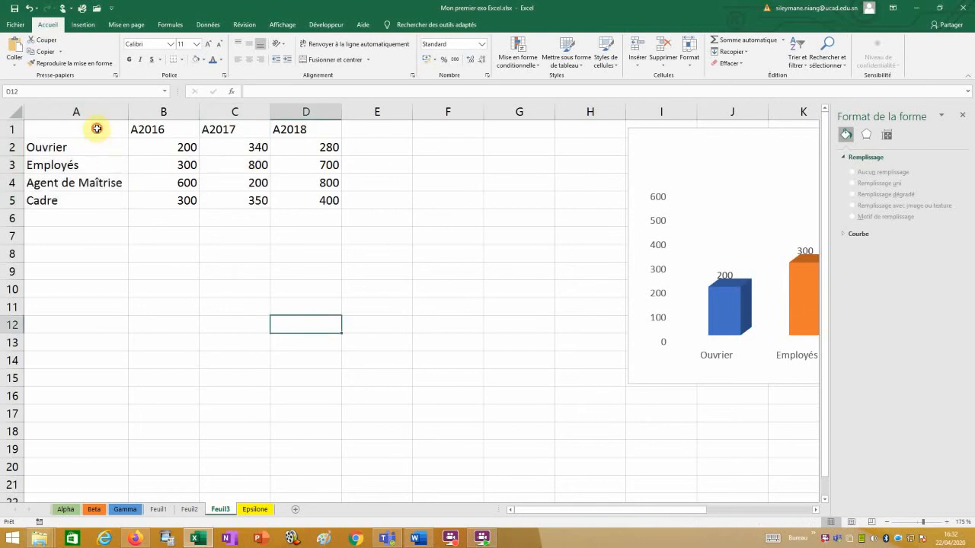
Insert a basic 2D line chart from A1:A5 and the A2017 data in C1:C5, and place its upper-left corner in cell B5.
drag(96, 128, 86, 201)
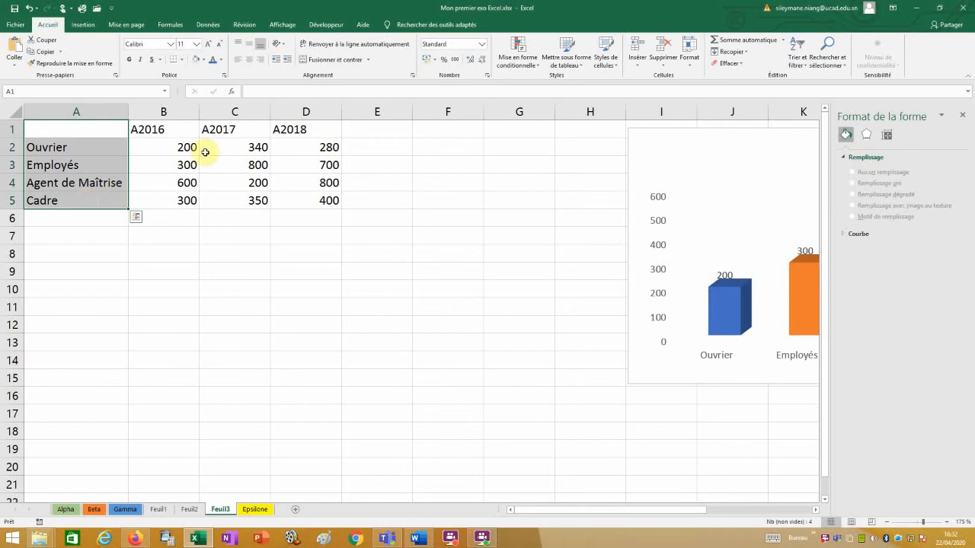
drag(233, 126, 235, 198)
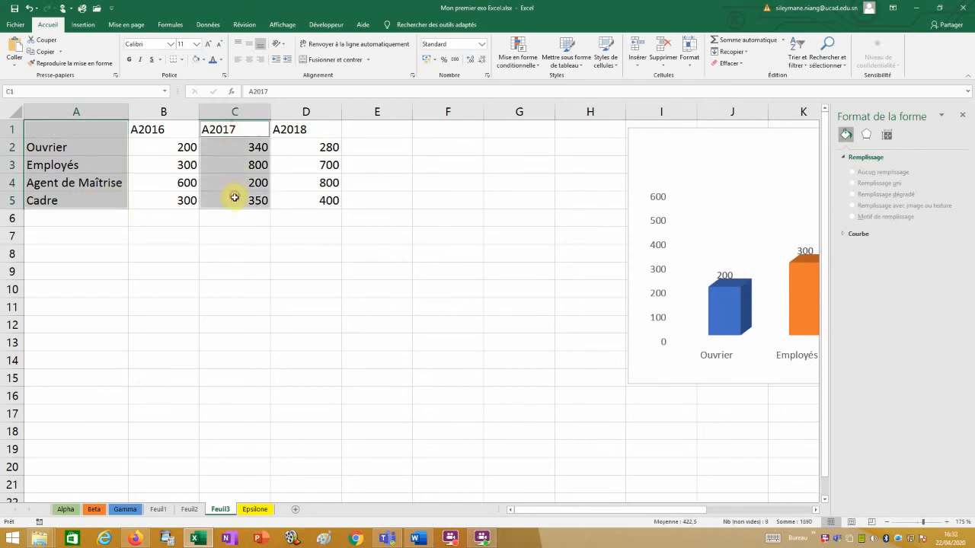
click(83, 24)
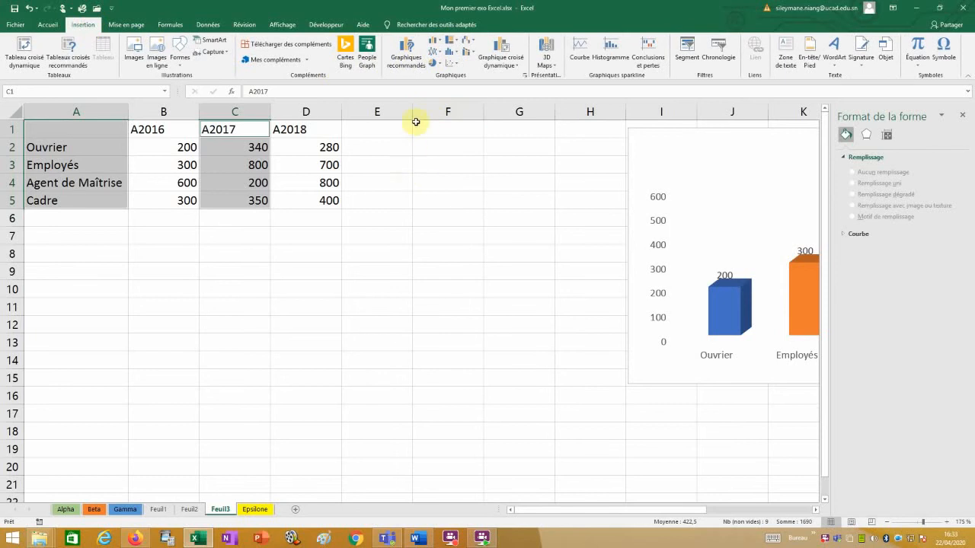
click(438, 53)
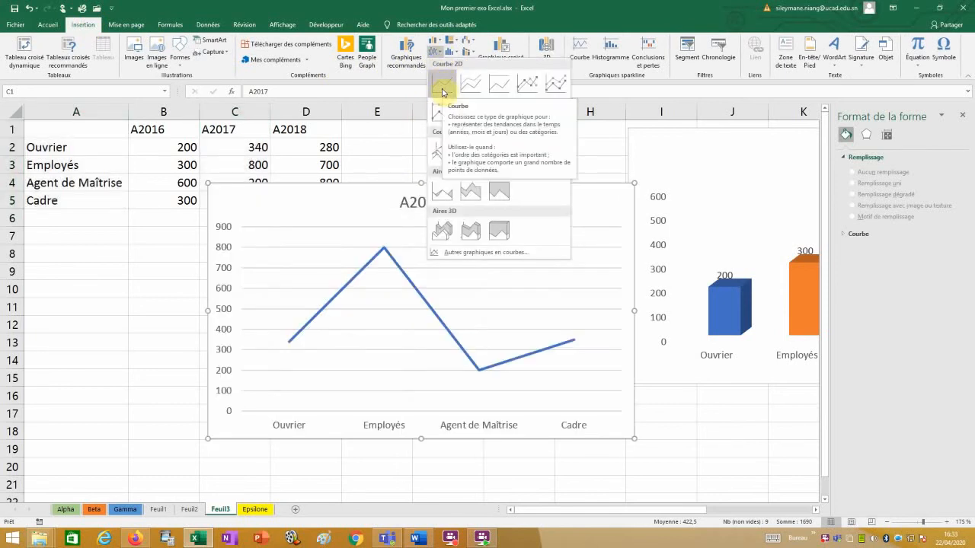
click(441, 90)
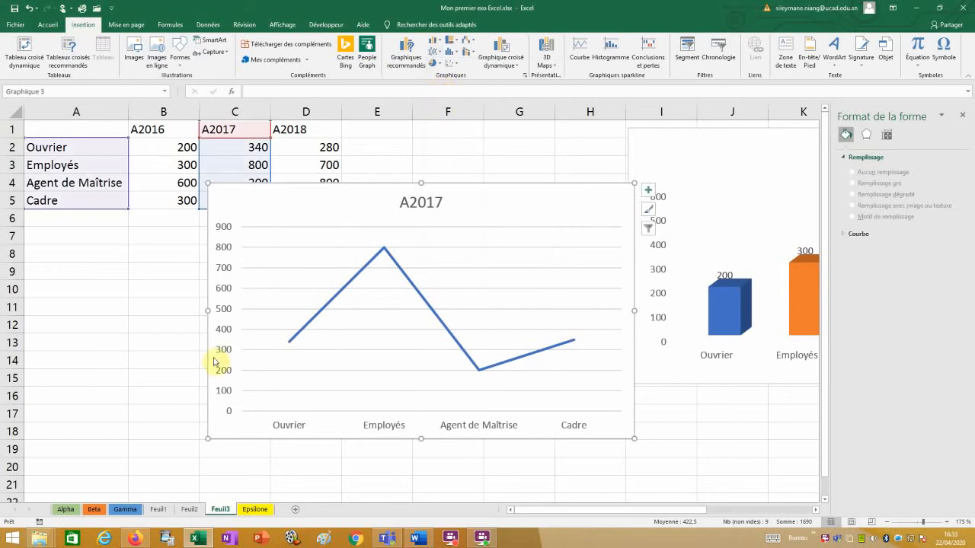
drag(516, 185, 445, 194)
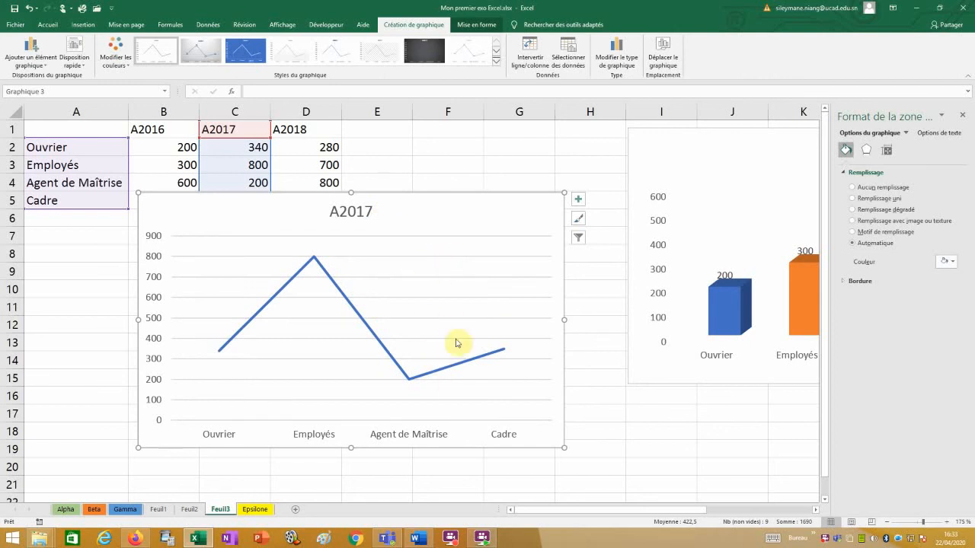
Delete the gridlines of the A2017 line chart and add data labels to its points.
right_click(441, 281)
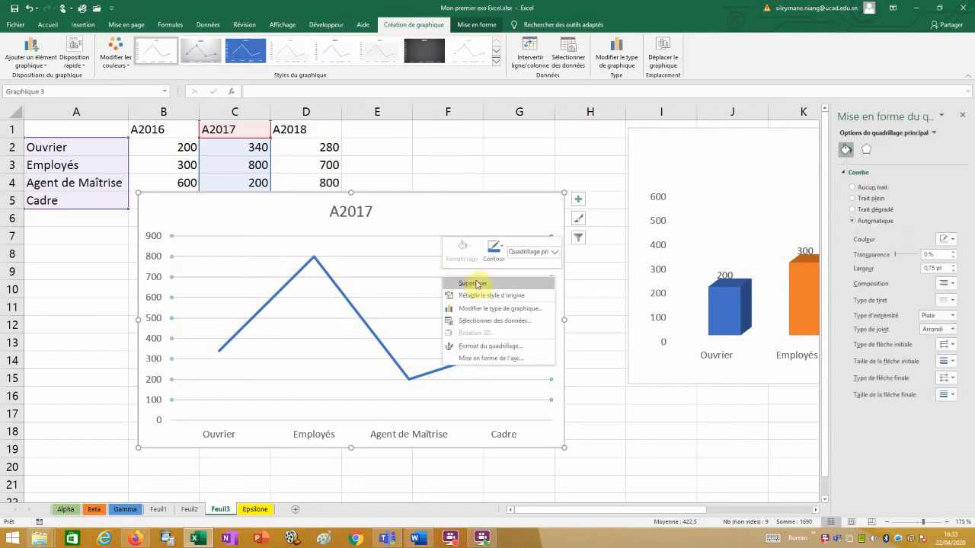
click(477, 284)
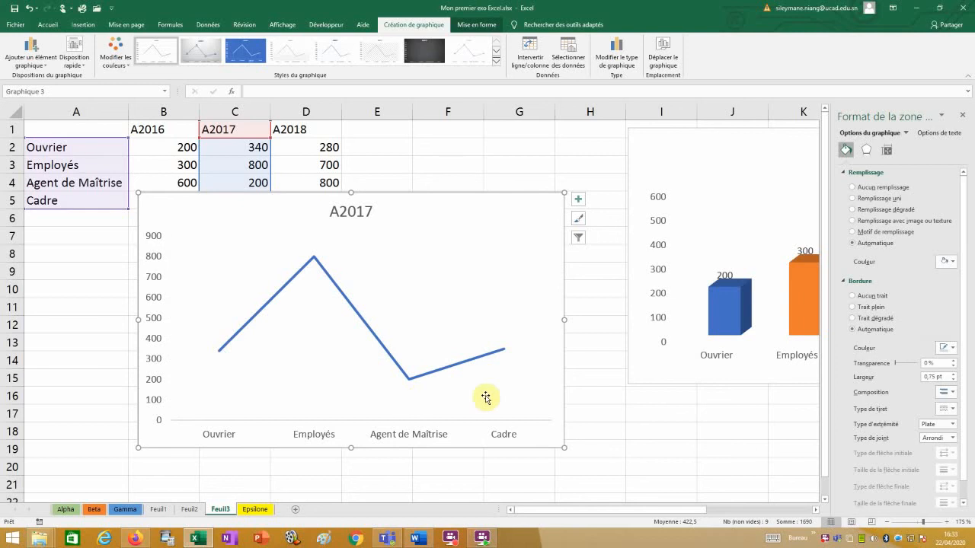
click(579, 202)
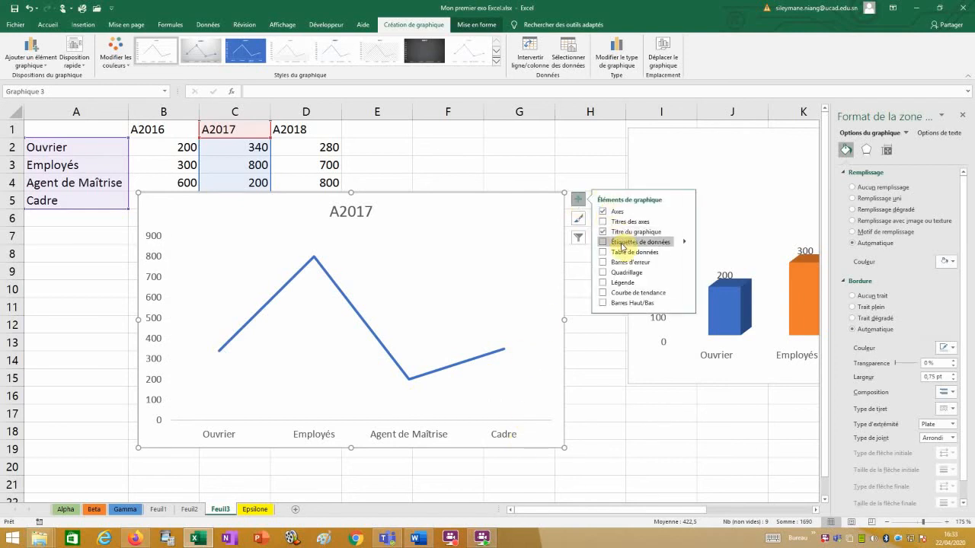
click(623, 244)
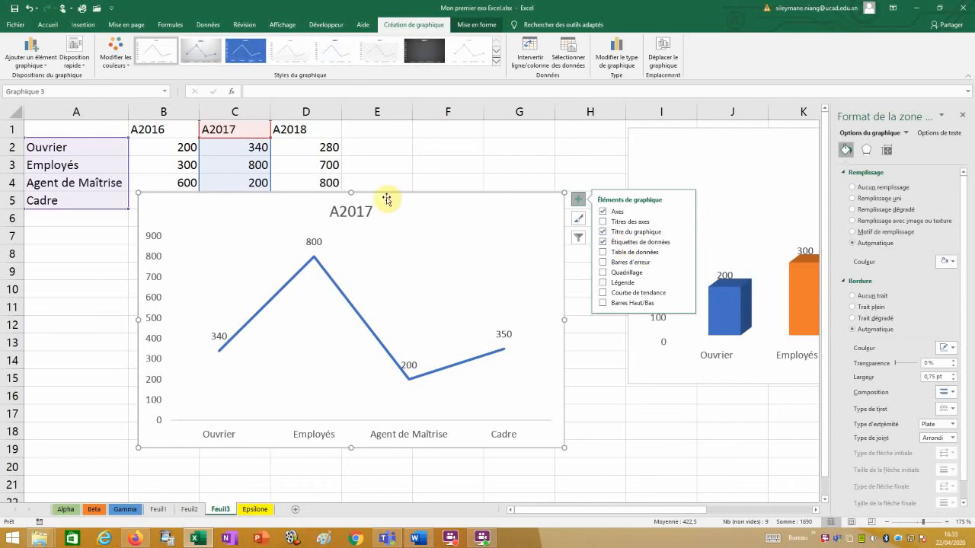
Move the A2017 line chart clear of the data table so that its upper-left corner lies in cell F2.
drag(383, 191, 661, 142)
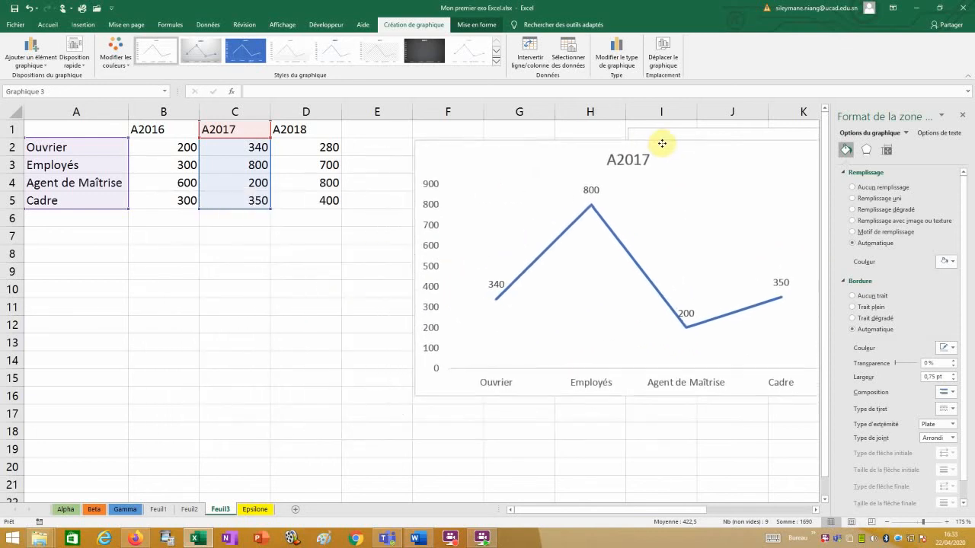
click(385, 355)
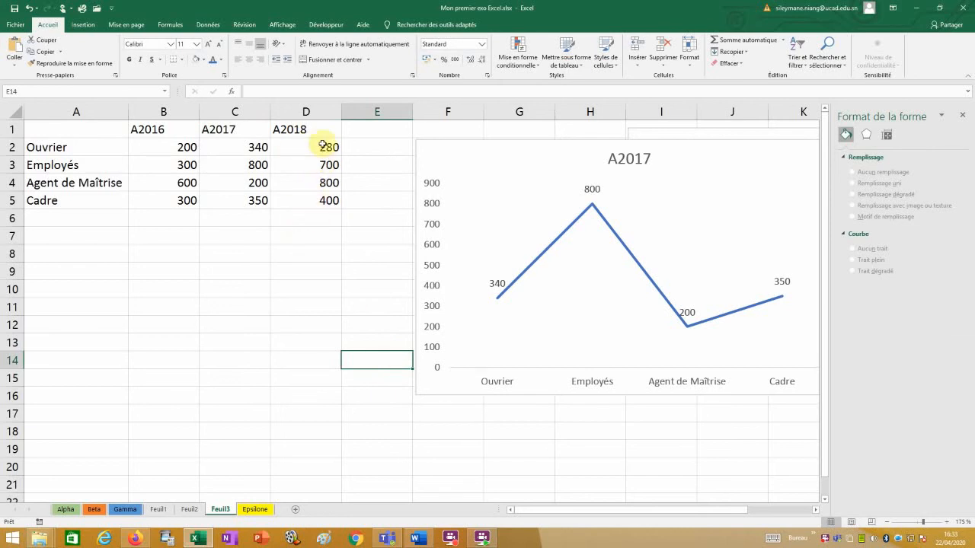
click(322, 147)
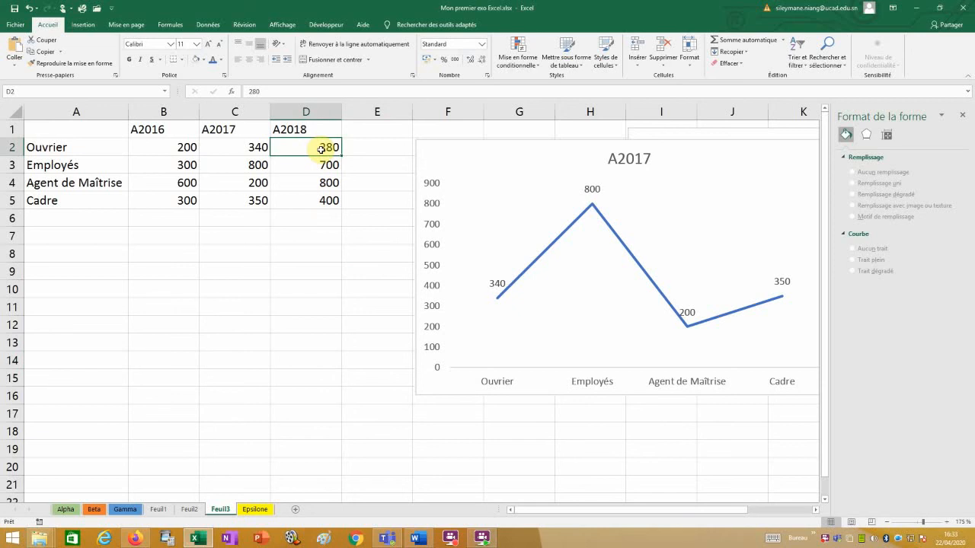
click(317, 171)
click(306, 187)
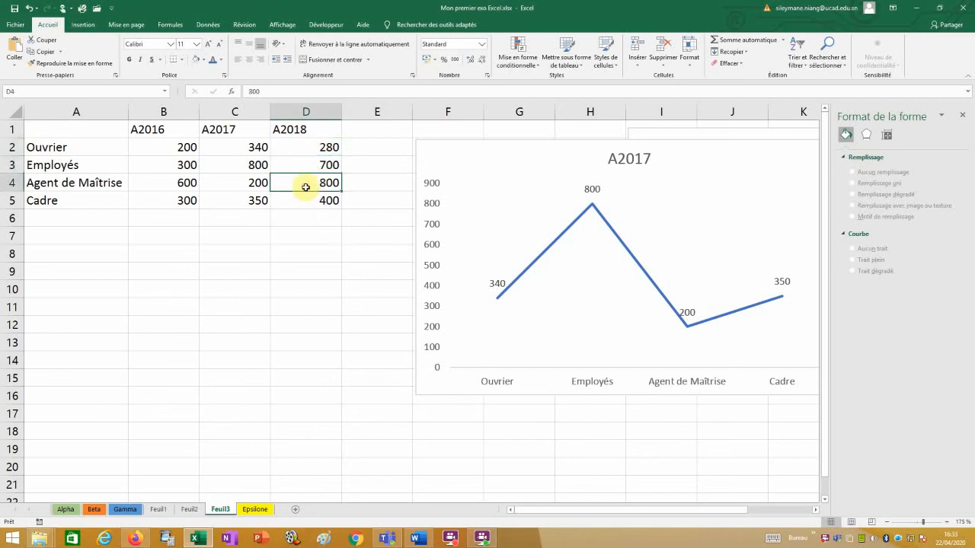
click(312, 204)
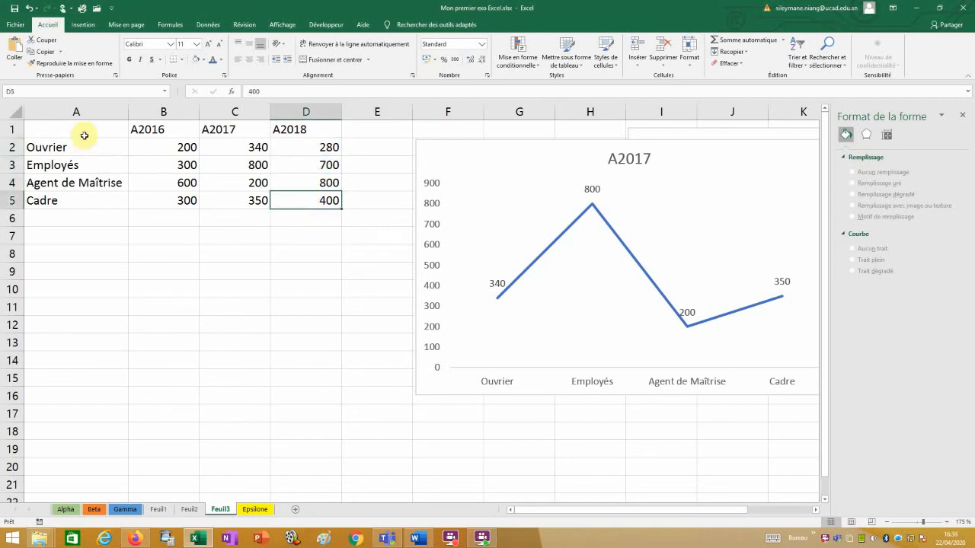
drag(84, 130, 89, 198)
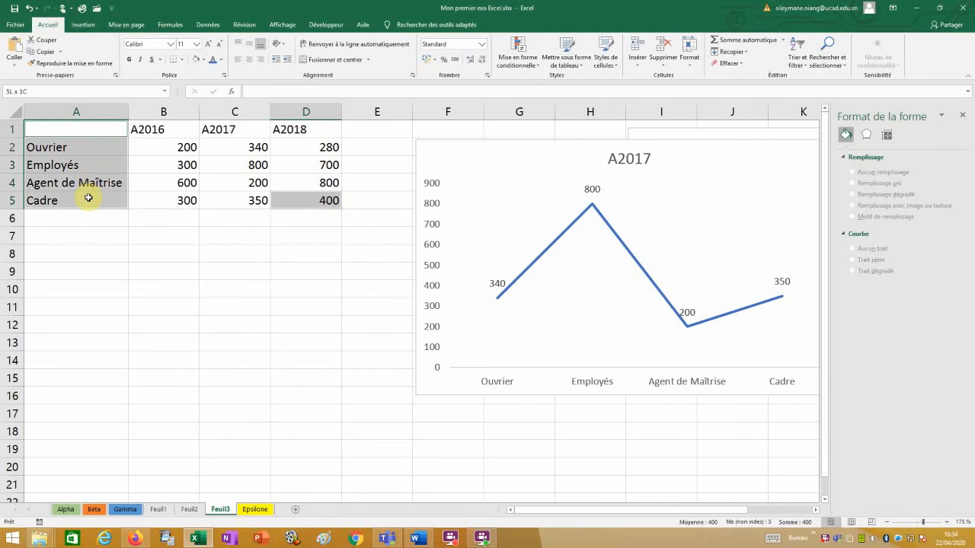
click(154, 250)
Insert a 3D pie chart from A1:A5 and the A2018 data in D1:D5, and place its upper-left corner in cell A4.
drag(76, 133, 79, 201)
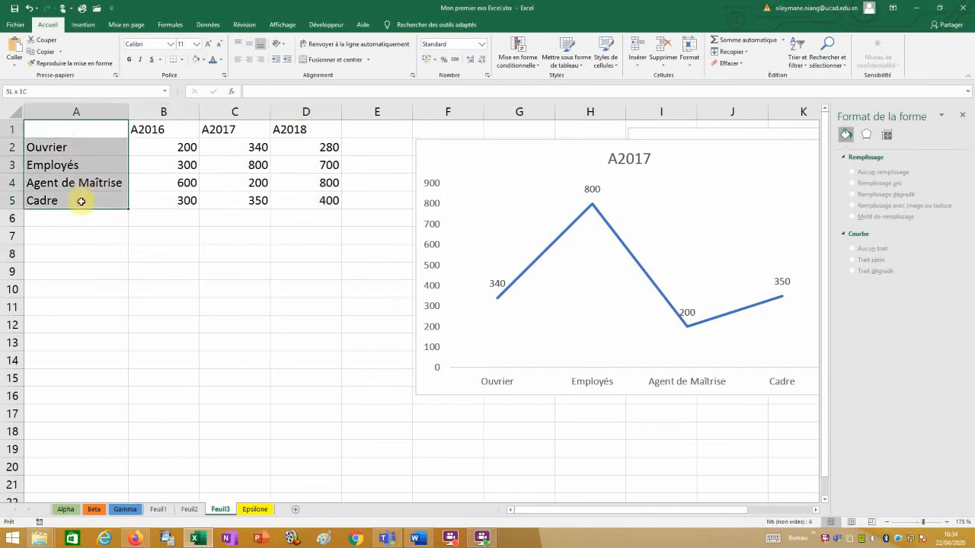
drag(326, 130, 326, 195)
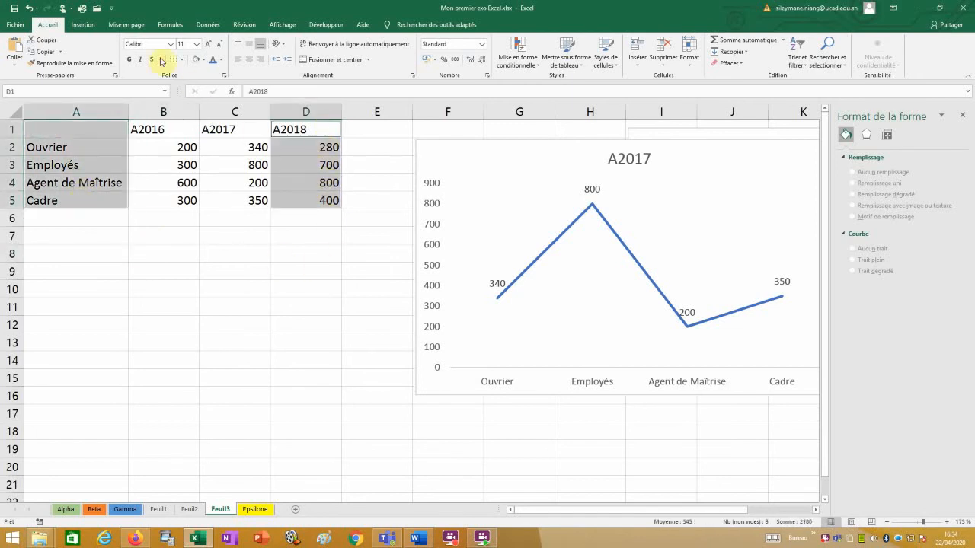
click(76, 25)
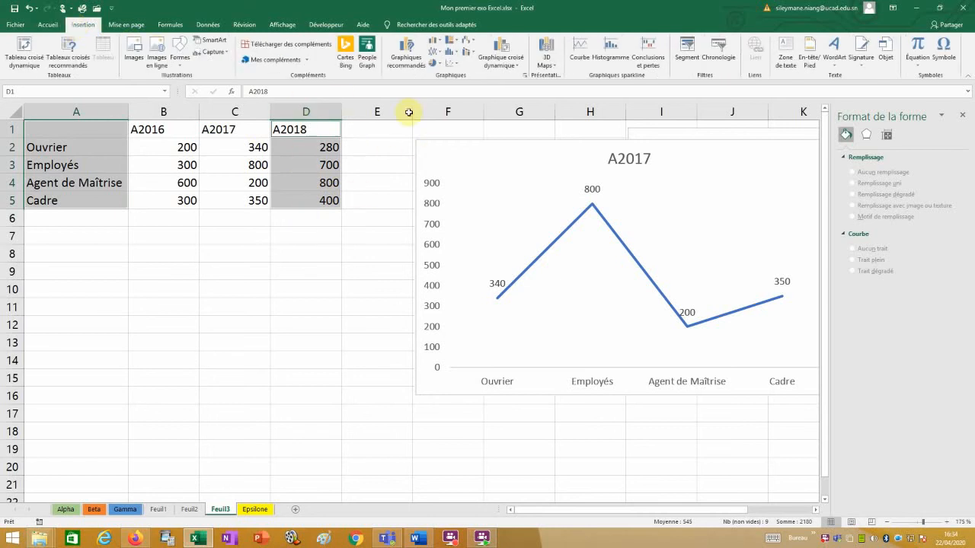
click(440, 67)
click(439, 69)
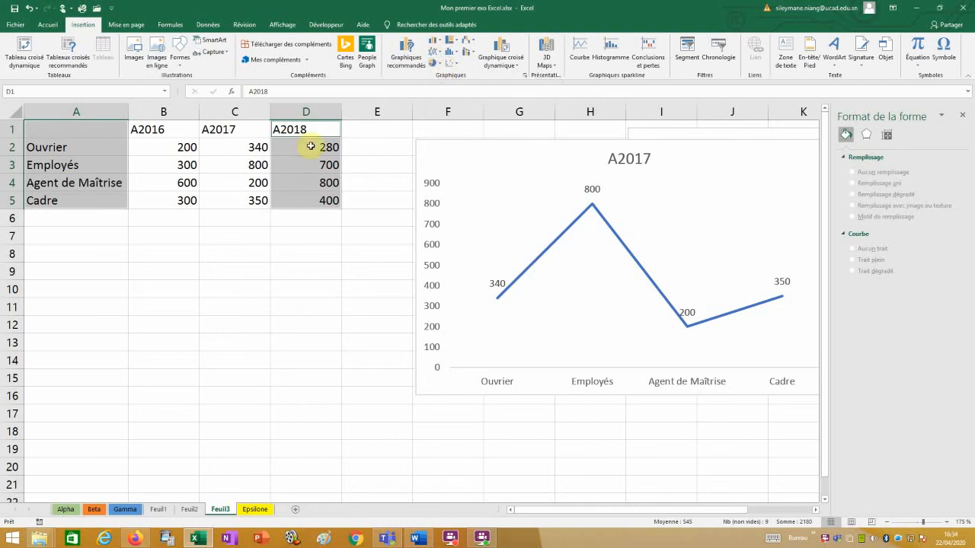
click(441, 67)
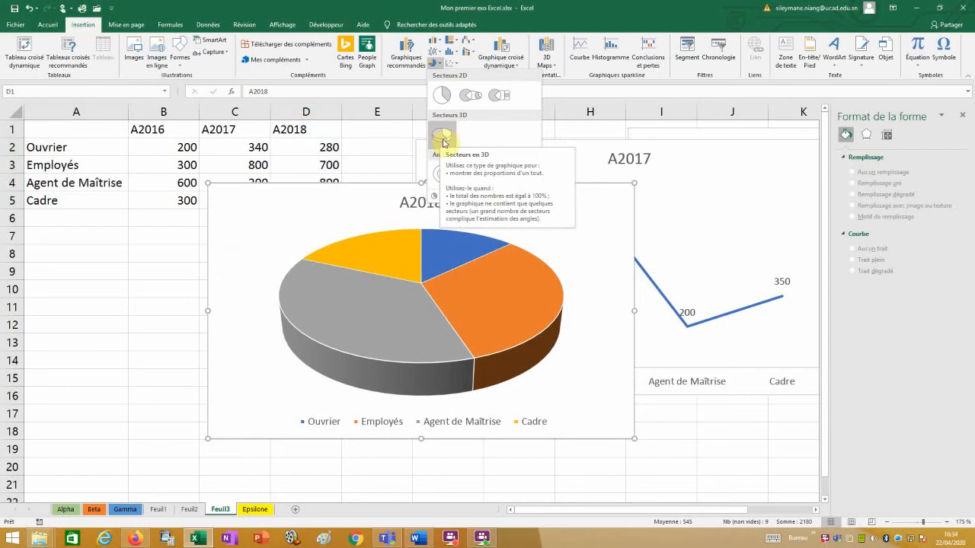
click(443, 139)
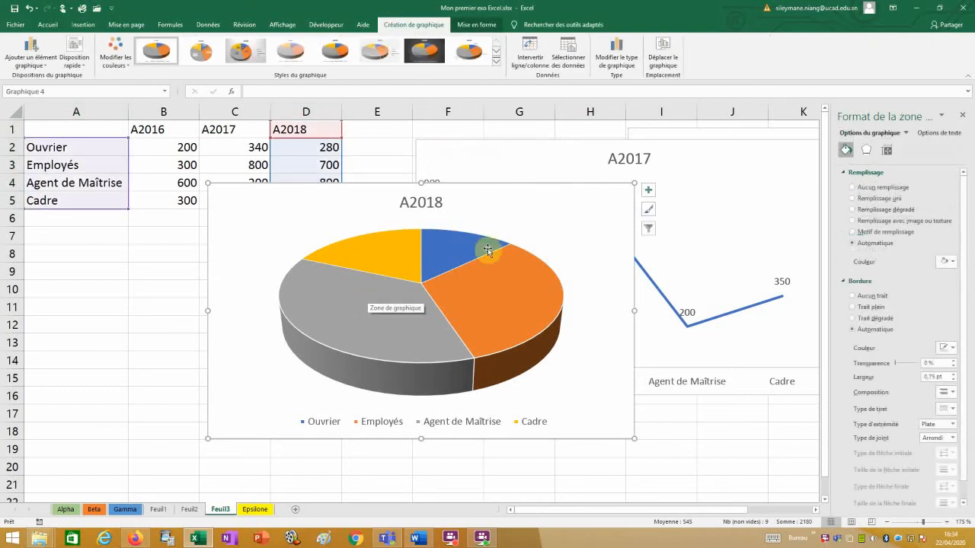
drag(480, 187, 374, 183)
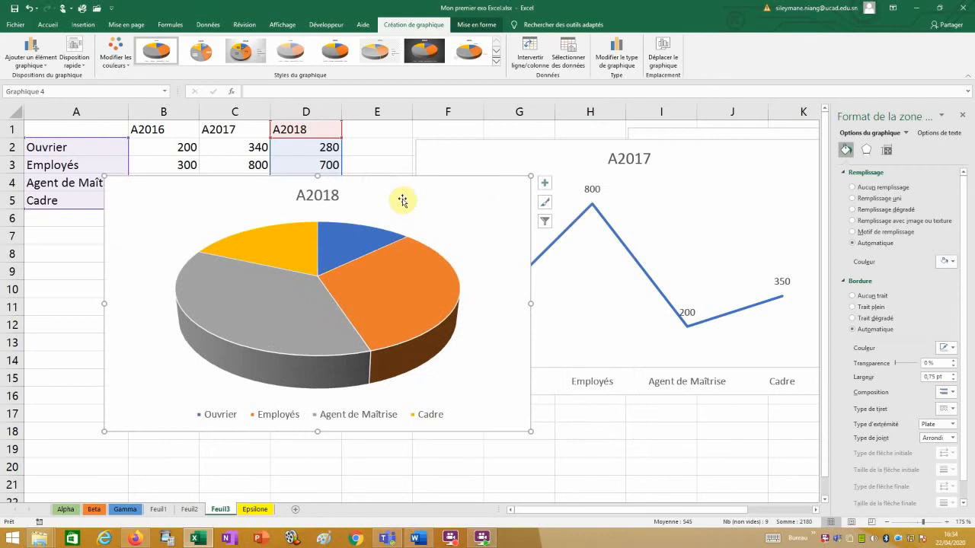
Turn the data labels of the A2018 pie chart on and back off.
click(544, 183)
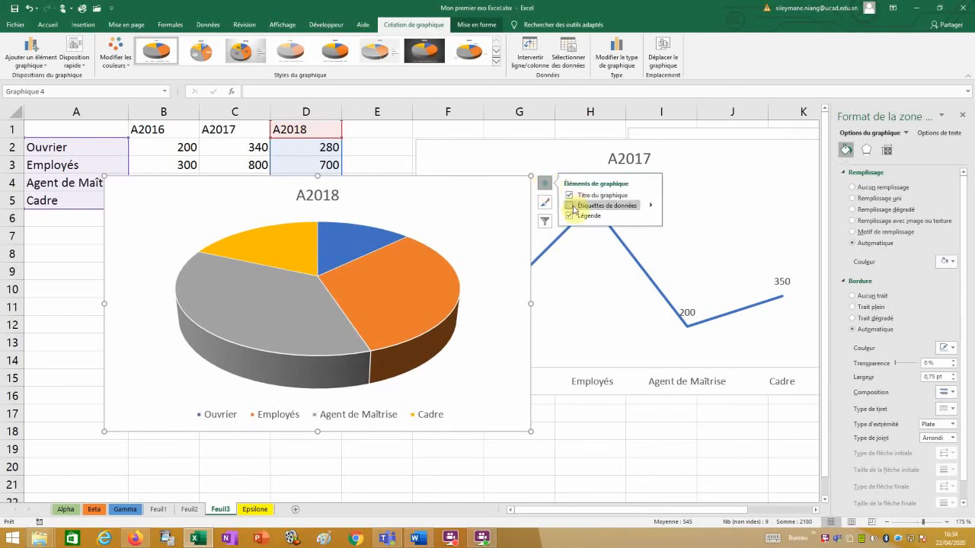
click(569, 205)
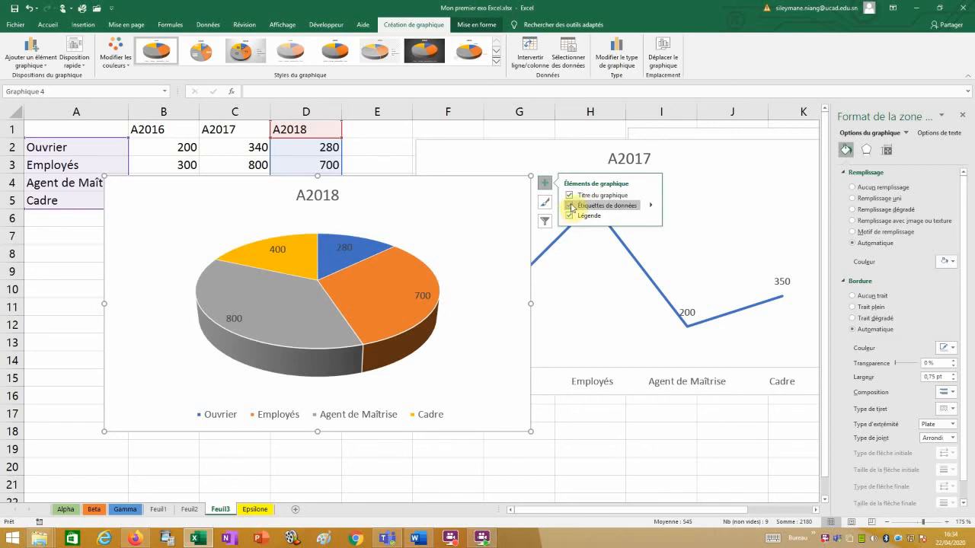
click(570, 206)
click(575, 208)
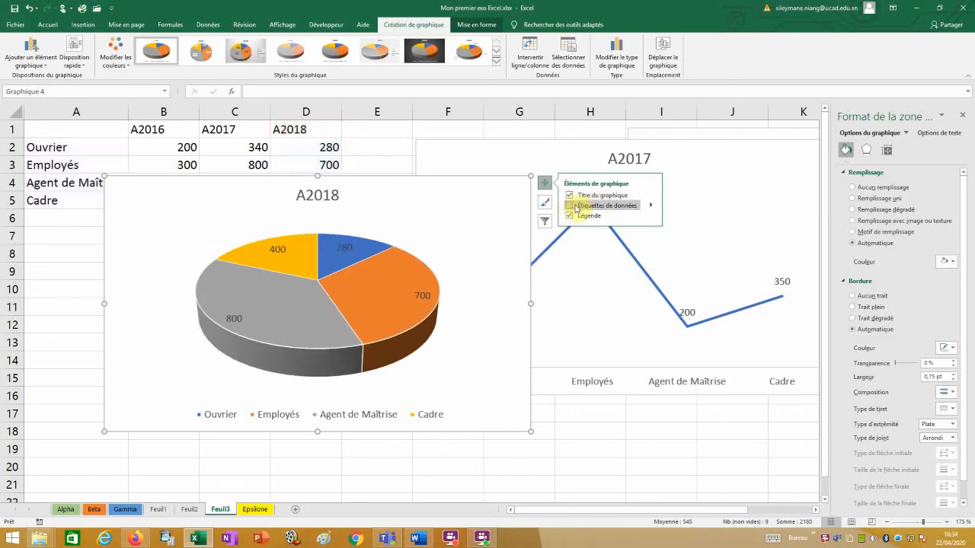
click(638, 207)
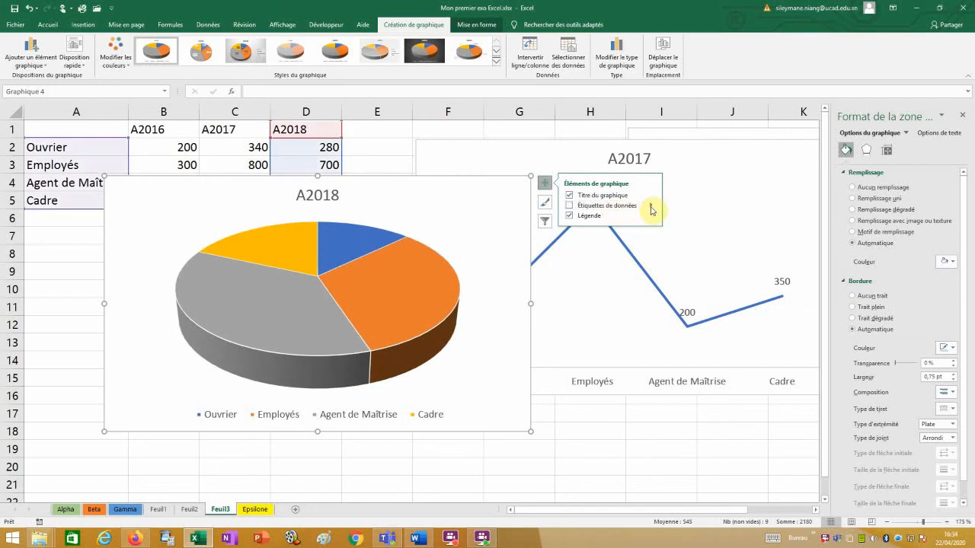
Label the slices of the A2018 pie chart with percentages instead of values, placed at the outside edge (Bord extérieur).
click(652, 206)
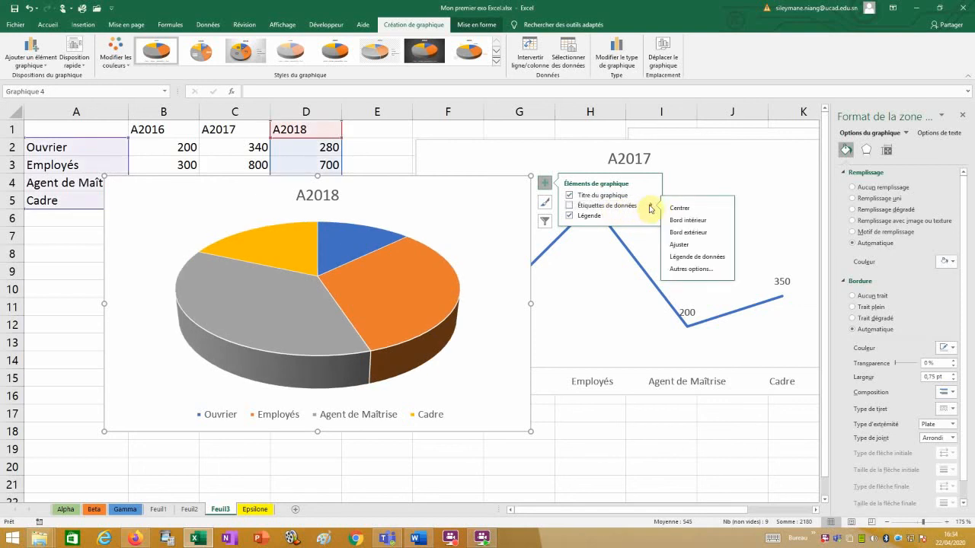
click(686, 270)
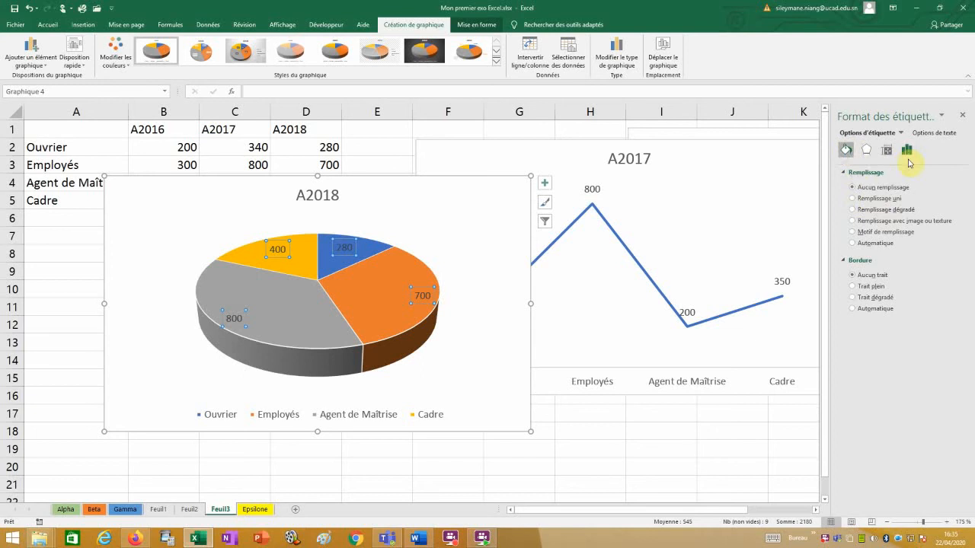
click(907, 152)
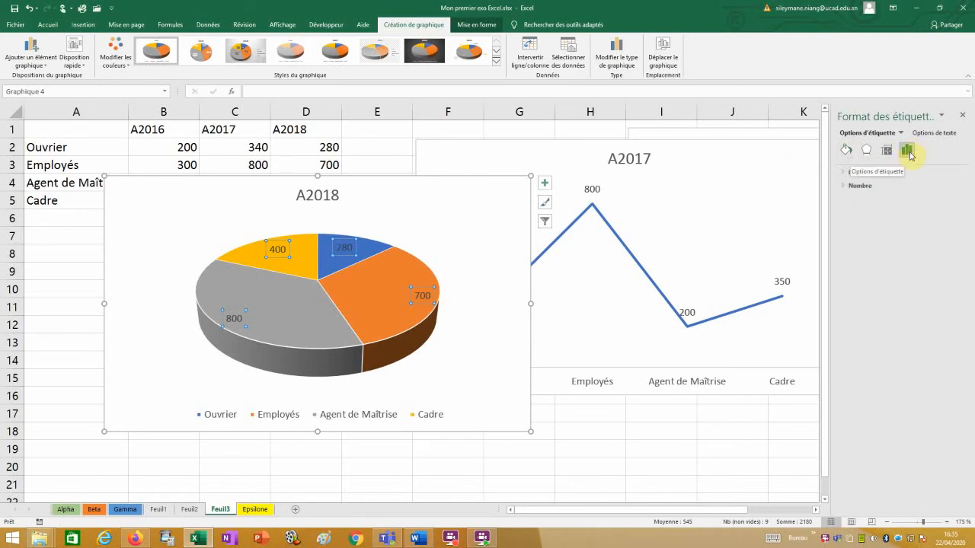
click(845, 176)
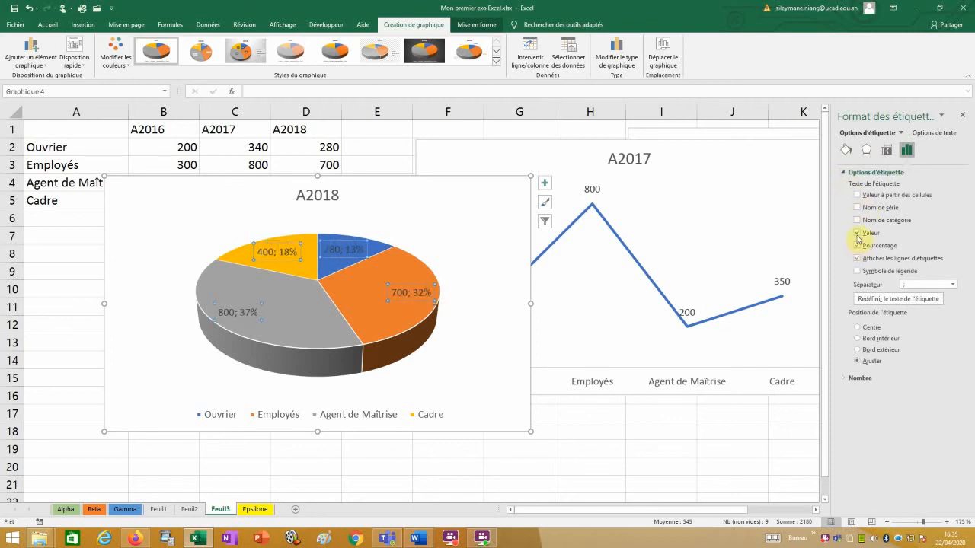
click(857, 233)
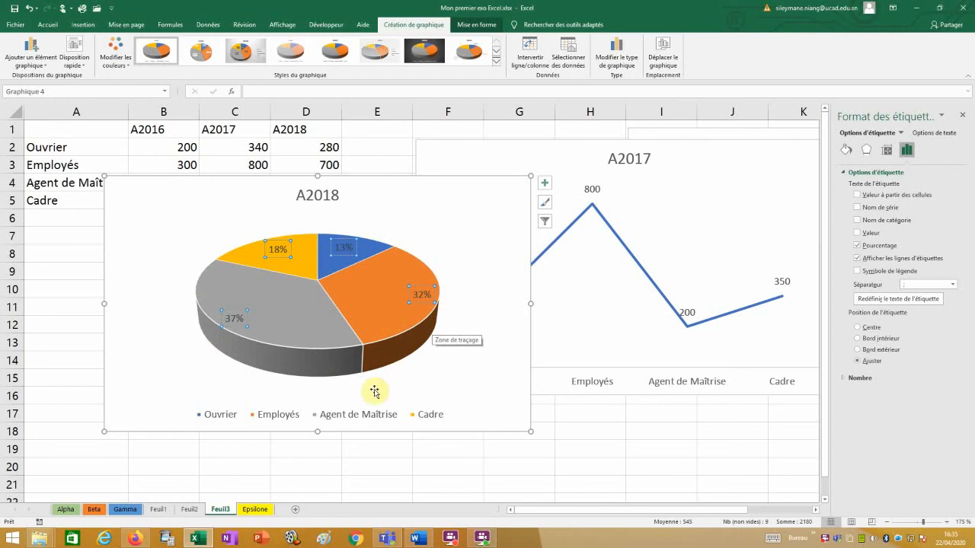
click(858, 350)
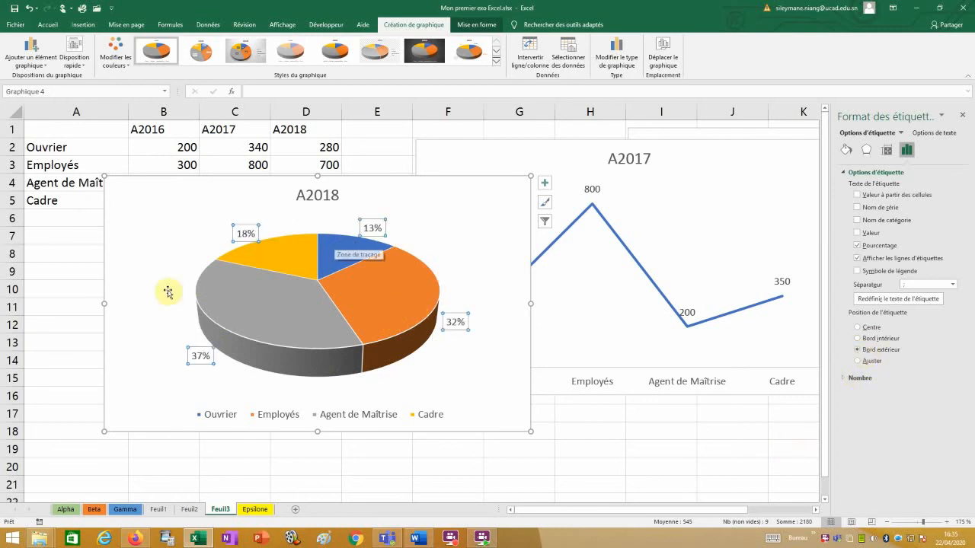
Delete the whole A2018 pie chart from the sheet.
click(439, 178)
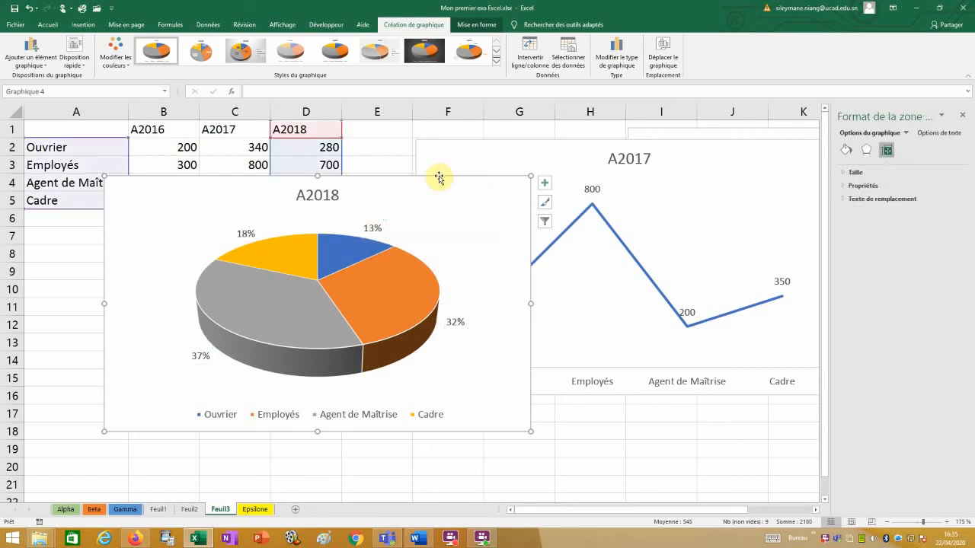
key(Delete)
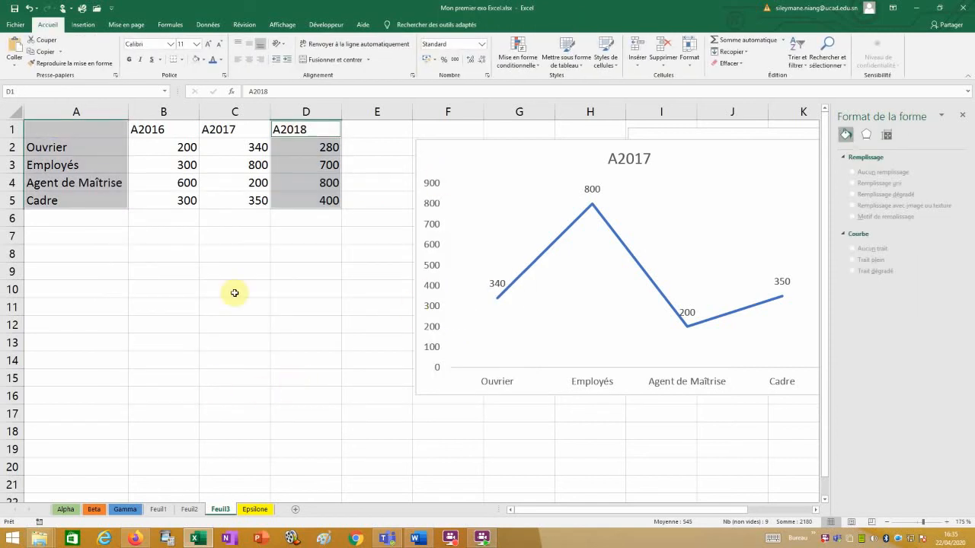
click(235, 293)
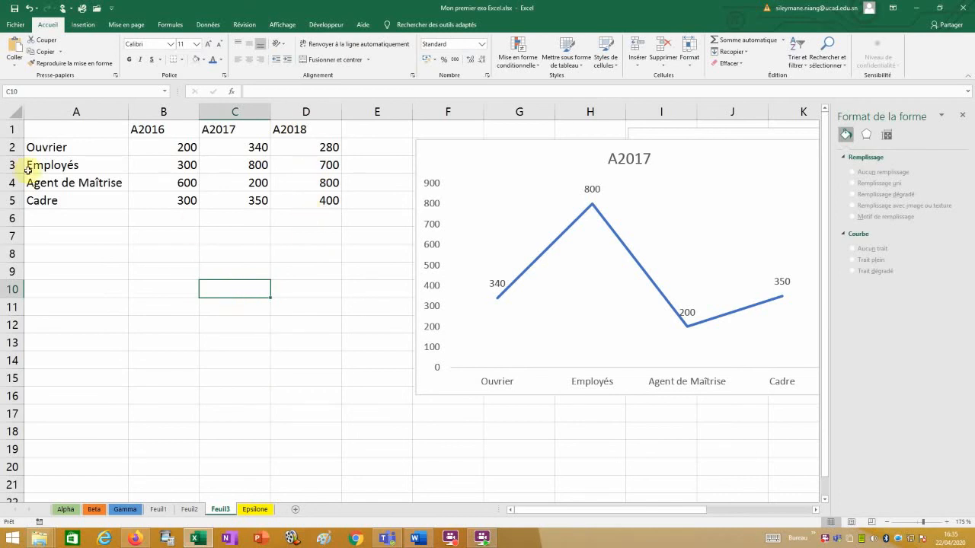
Insert a new 3D pie chart from A1:A5 and the A2018 data in D1:D5.
drag(77, 128, 92, 201)
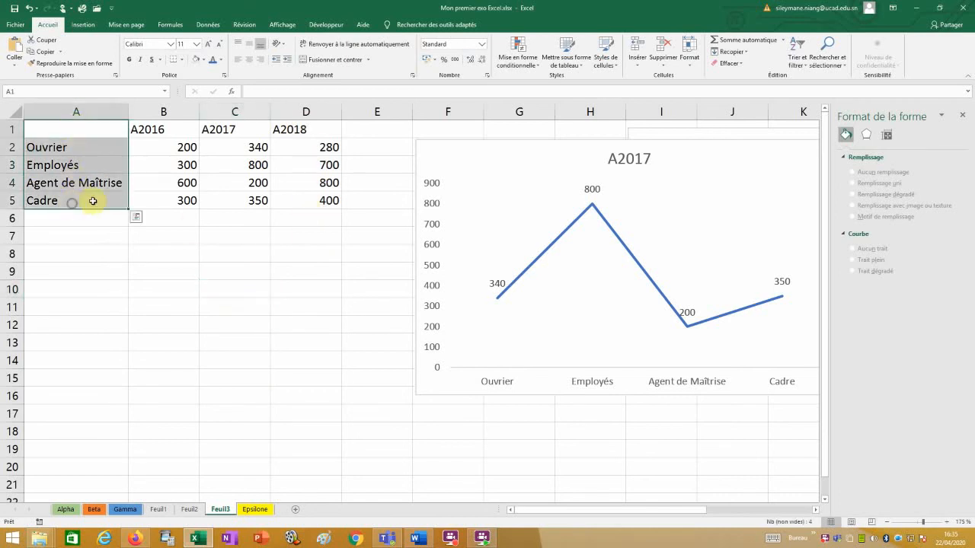
drag(326, 129, 323, 198)
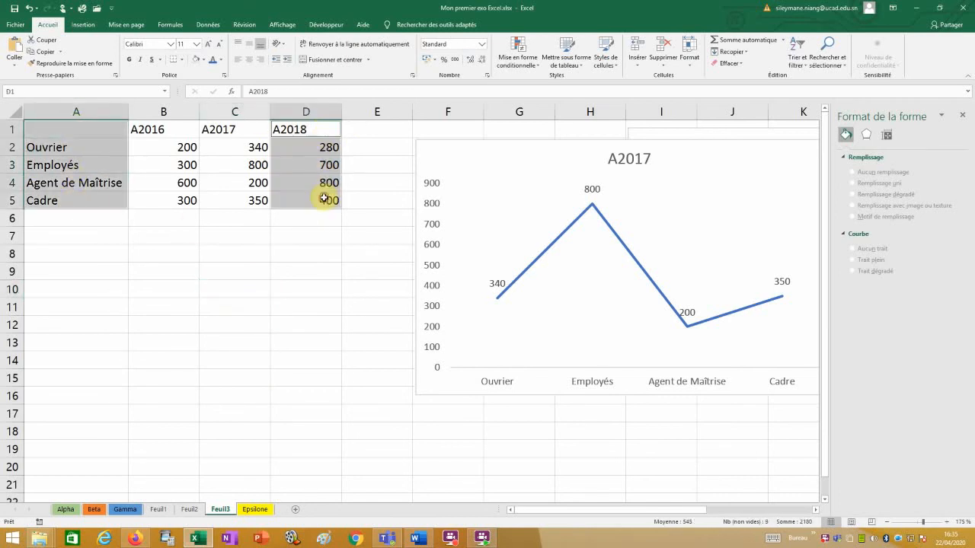
click(85, 25)
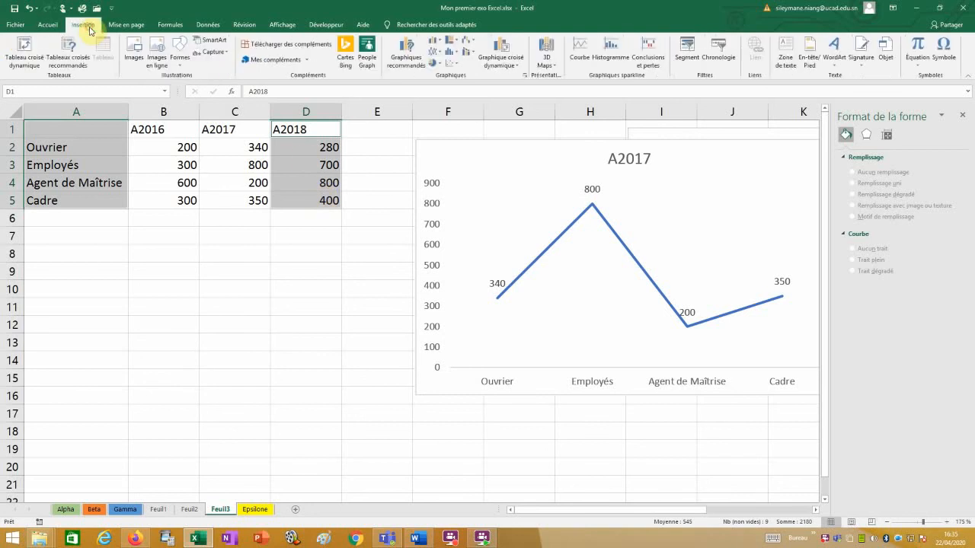
click(439, 67)
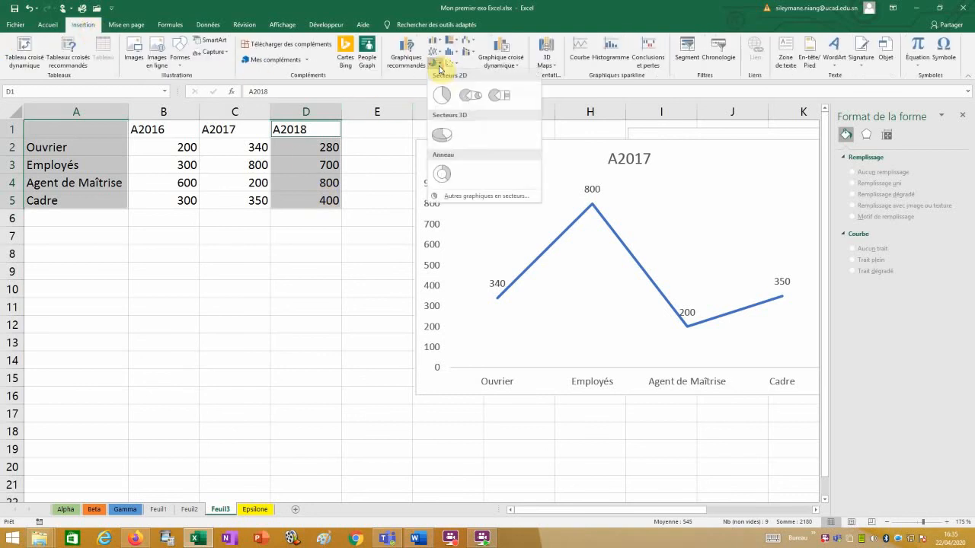
click(441, 134)
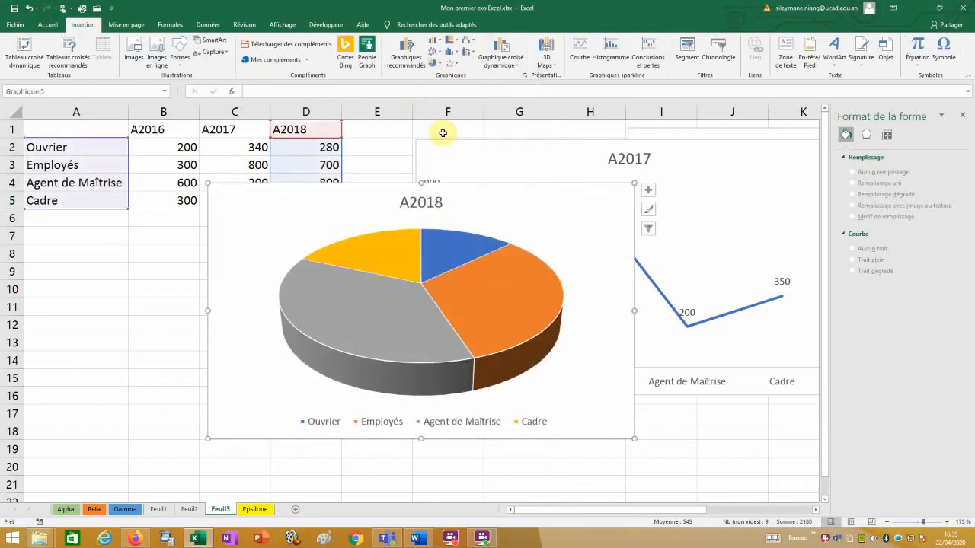
Add data labels to the new A2018 pie chart, showing percentages instead of values and placed at the outside edge (Bord extérieur).
click(648, 190)
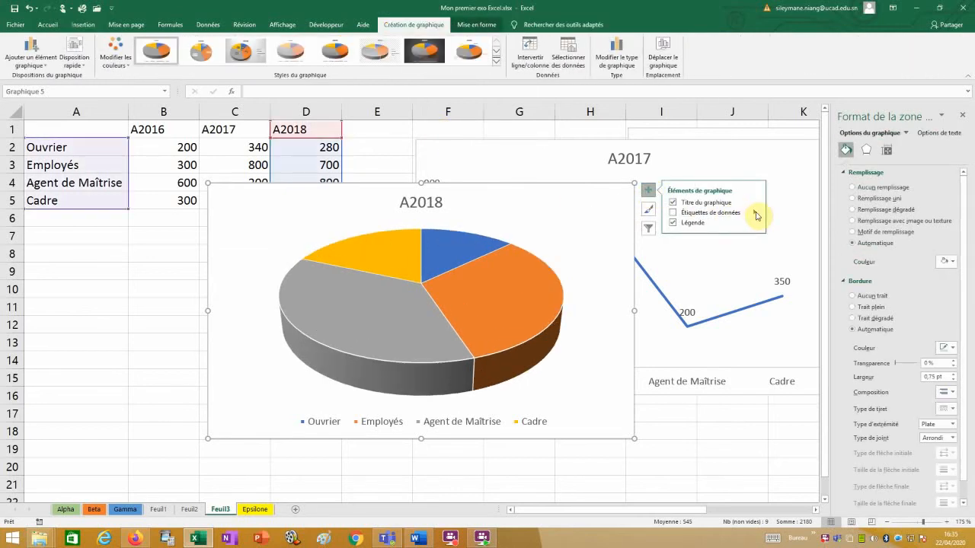
click(756, 213)
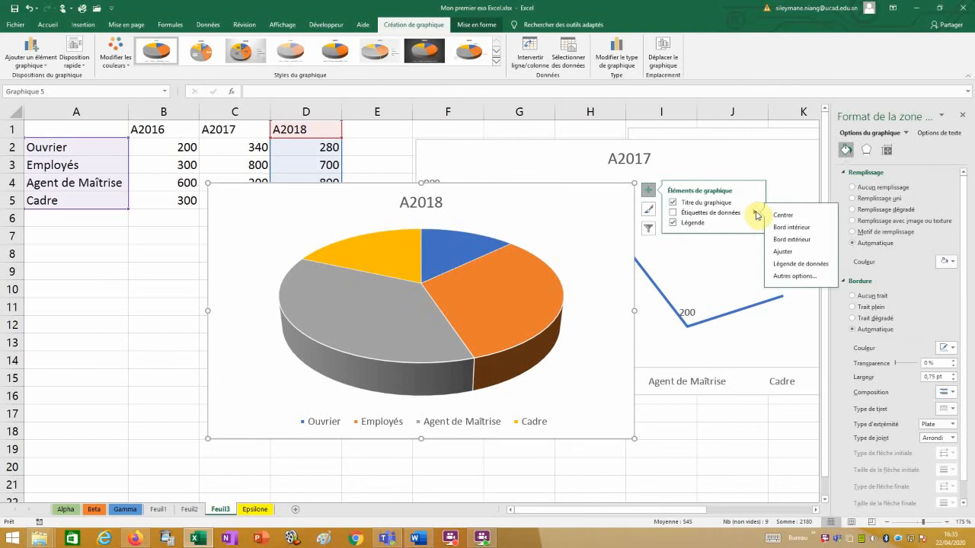
click(794, 276)
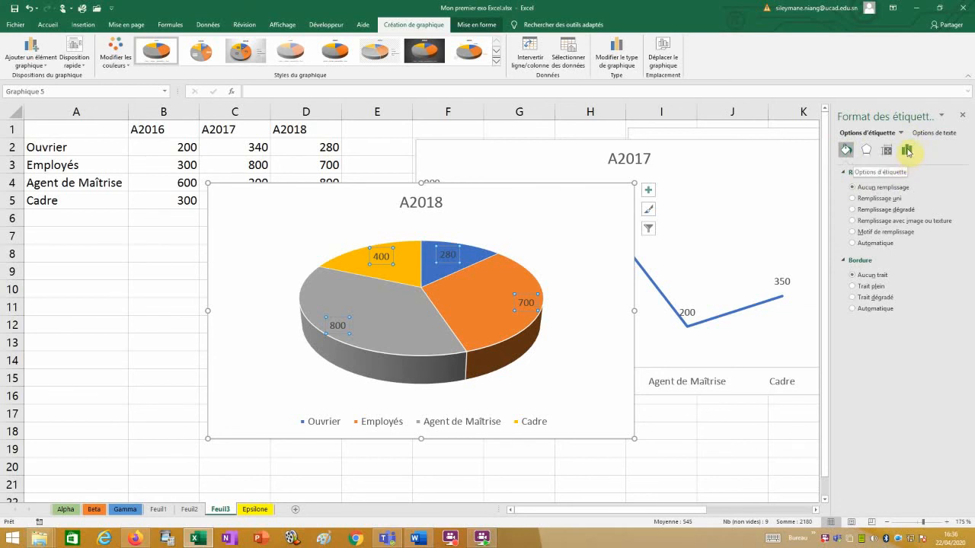
click(907, 152)
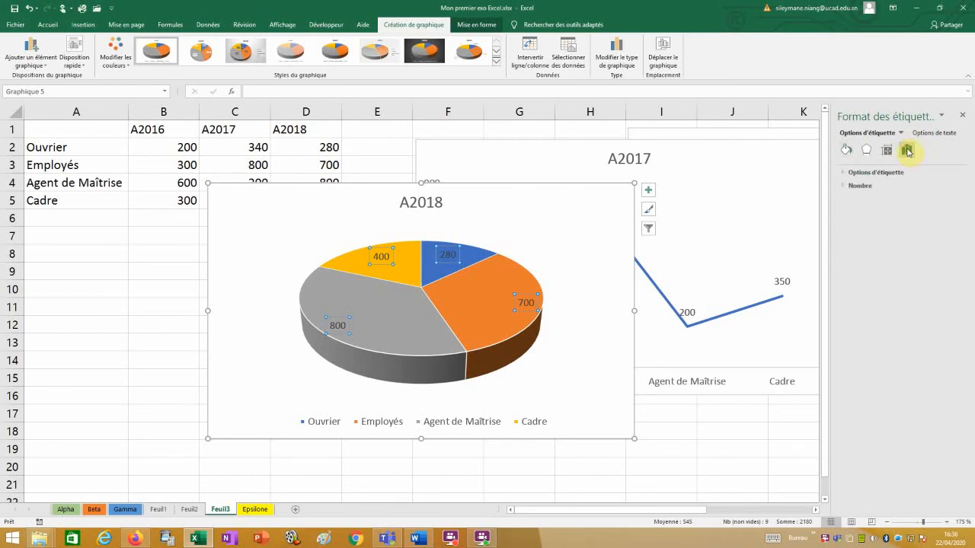
click(843, 173)
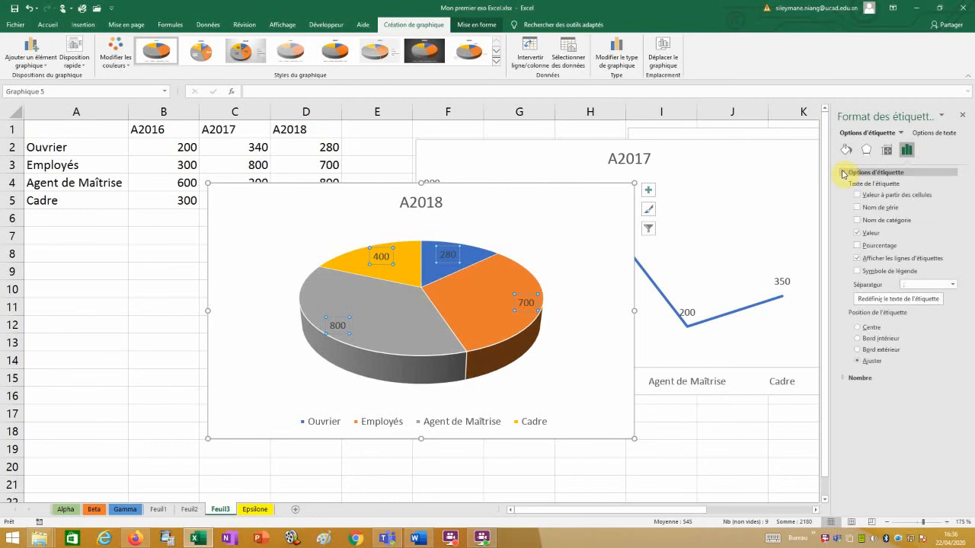
click(858, 246)
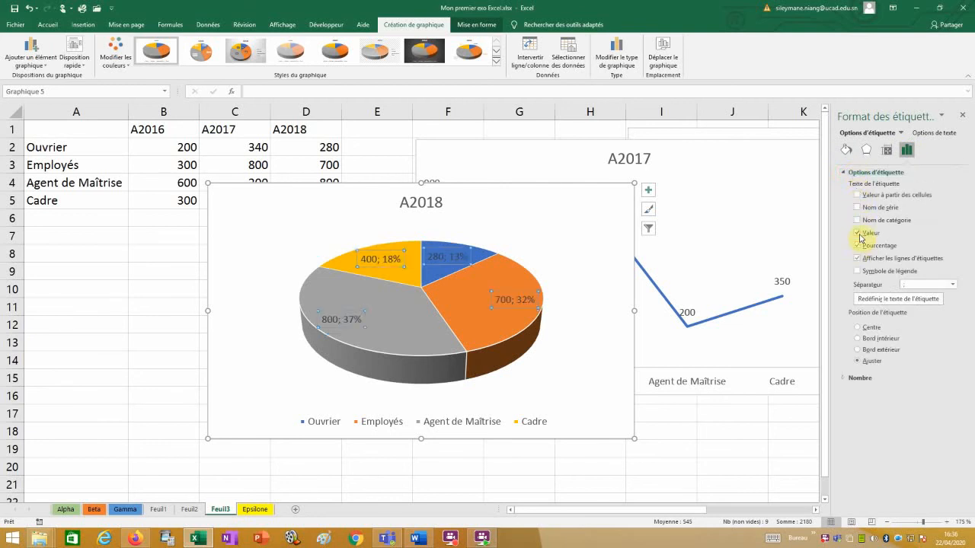
click(858, 233)
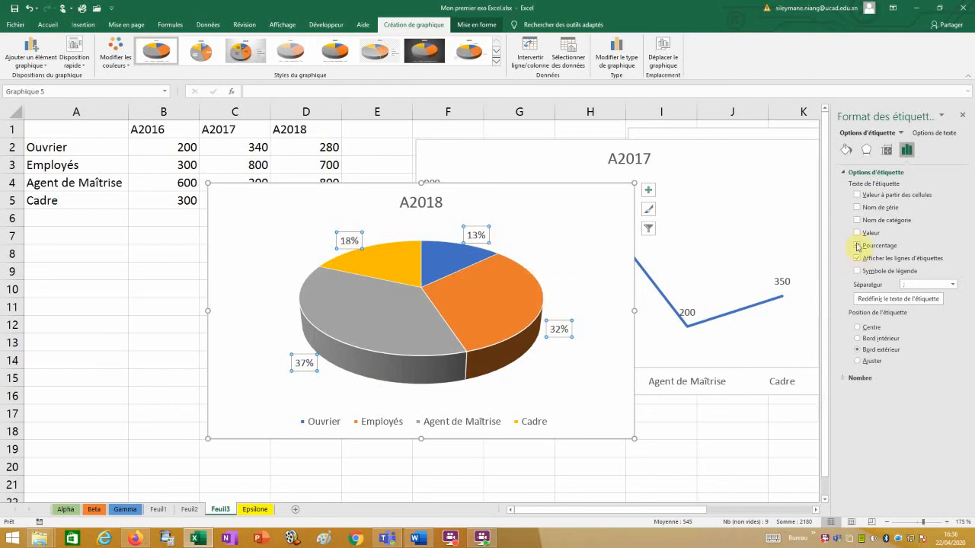
Add the category names to the pie's labels and move the A2018 chart so that its upper-left corner lies in cell E4.
click(858, 220)
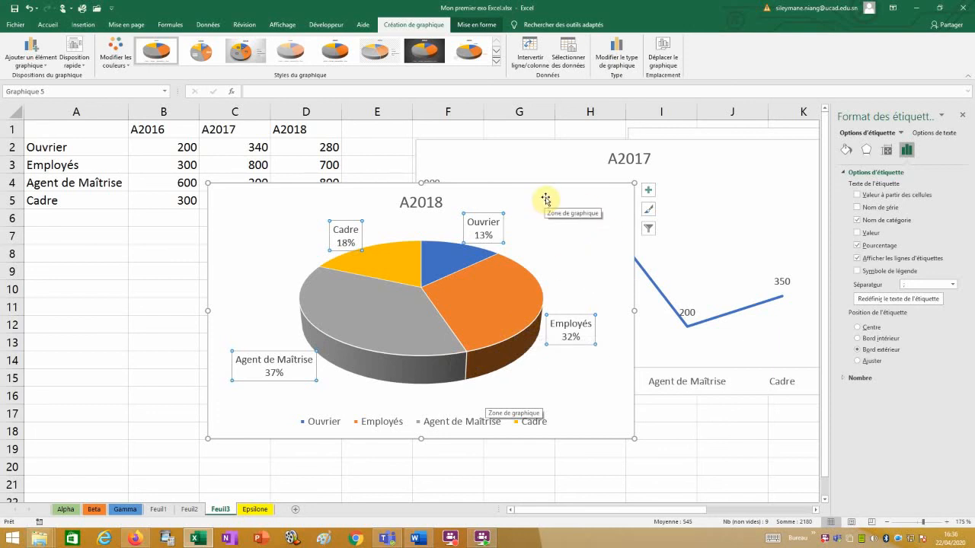
drag(547, 186, 718, 180)
click(115, 328)
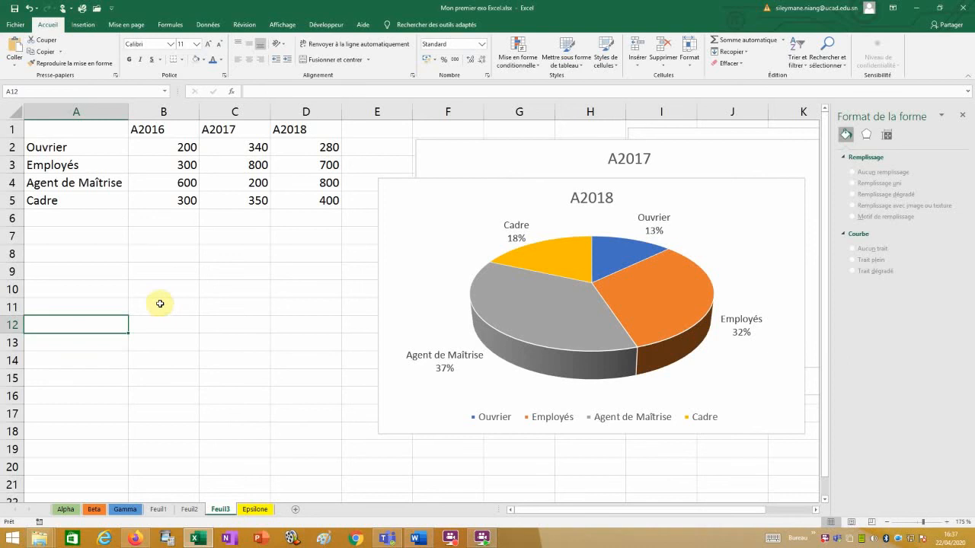
Insert a 3D clustered column chart from the whole data table A1:D5.
drag(53, 130, 311, 204)
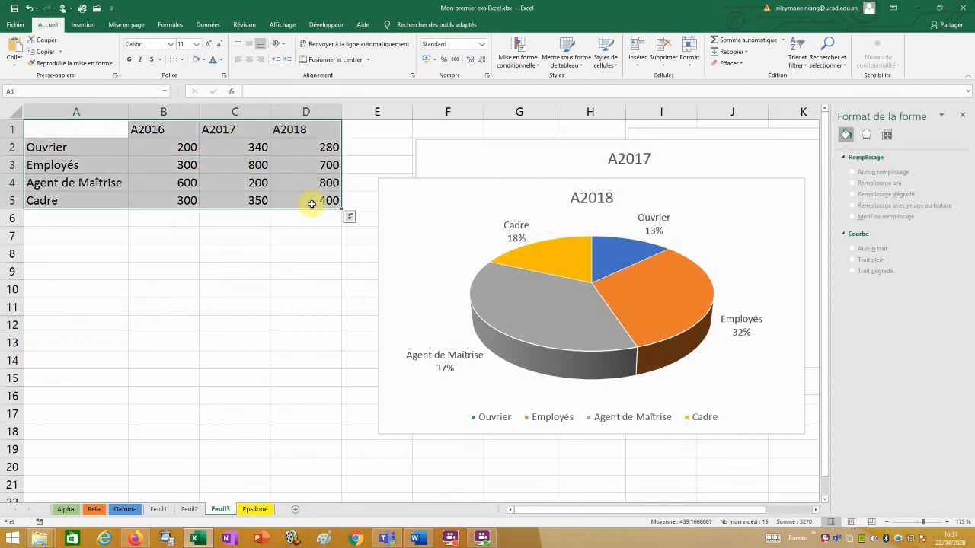
click(84, 26)
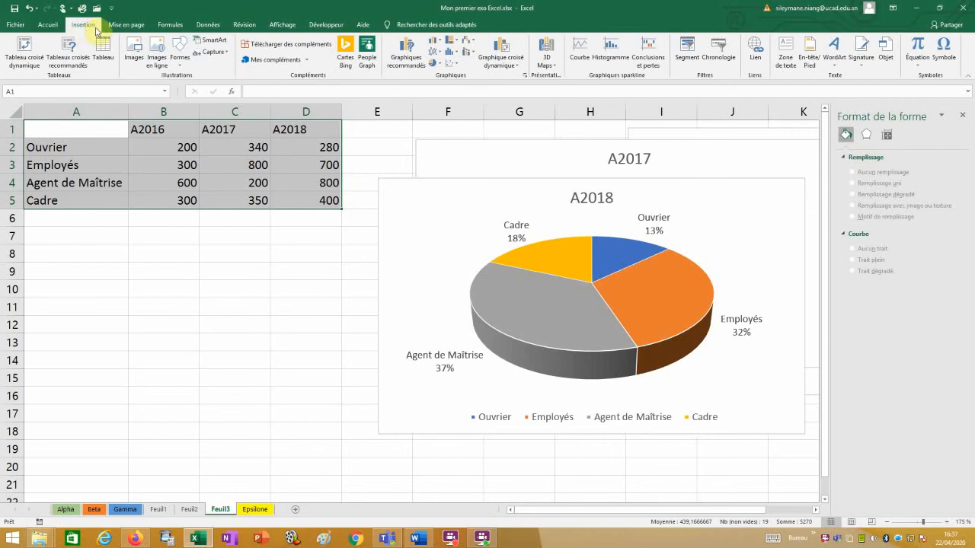
click(441, 41)
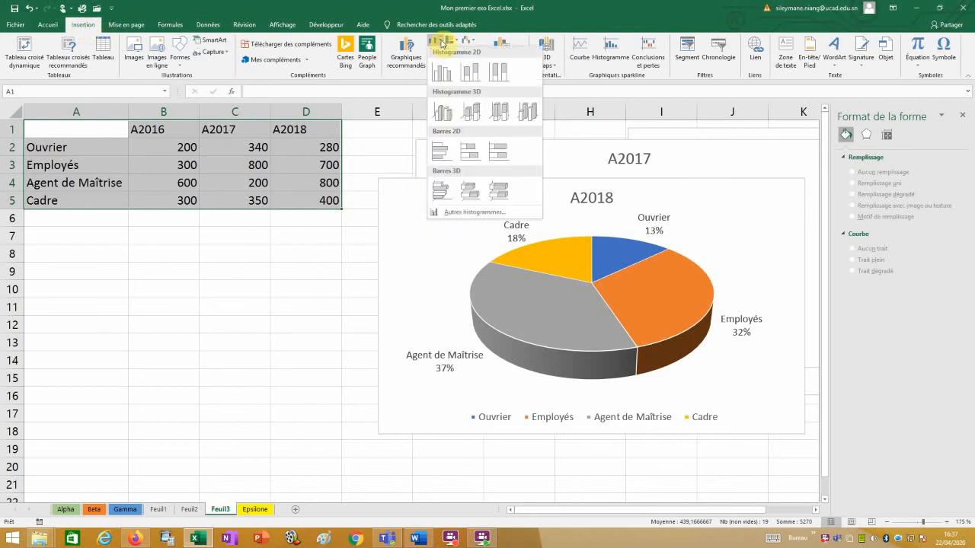
click(443, 112)
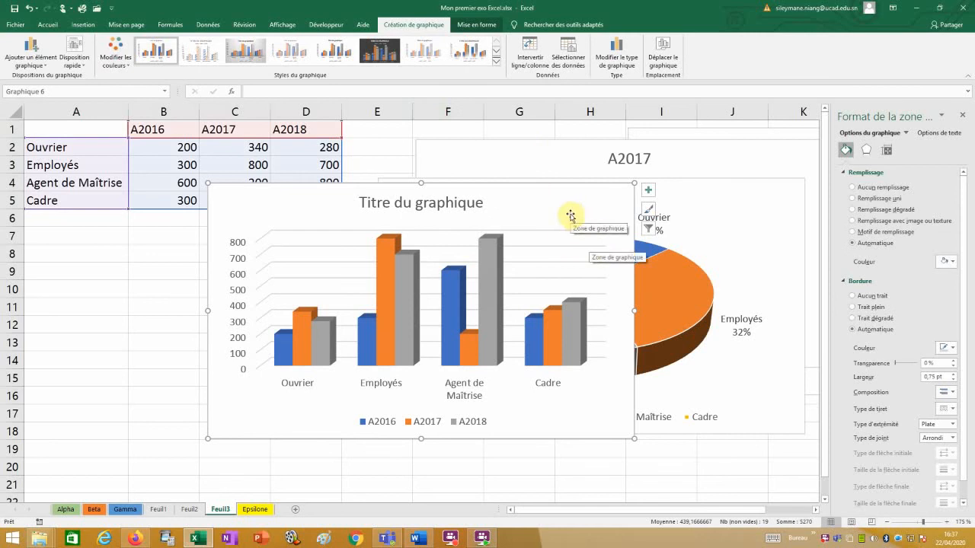
Replace the placeholder title of the new three-year column chart with "Recettes trimestrielle".
click(463, 204)
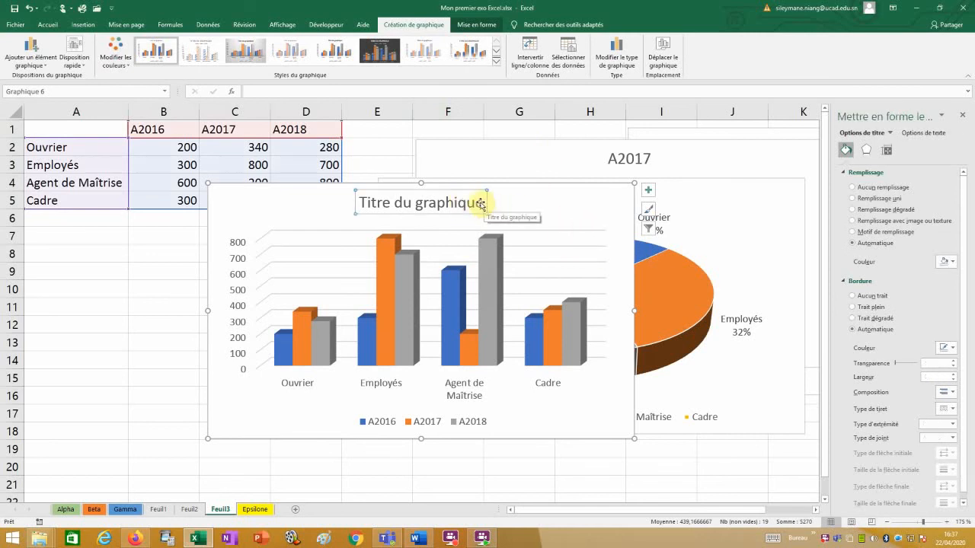
drag(485, 205, 328, 201)
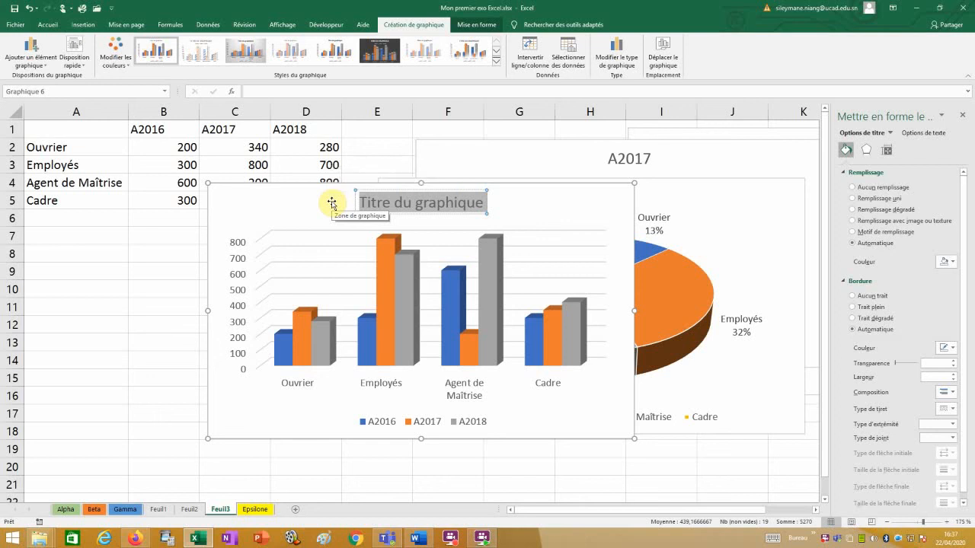
text(Recettes)
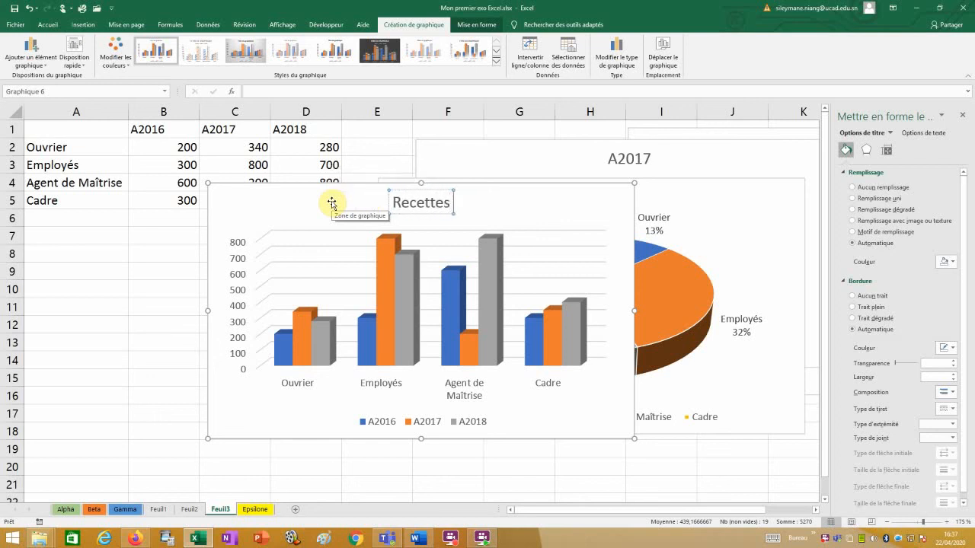
text( trimestriele)
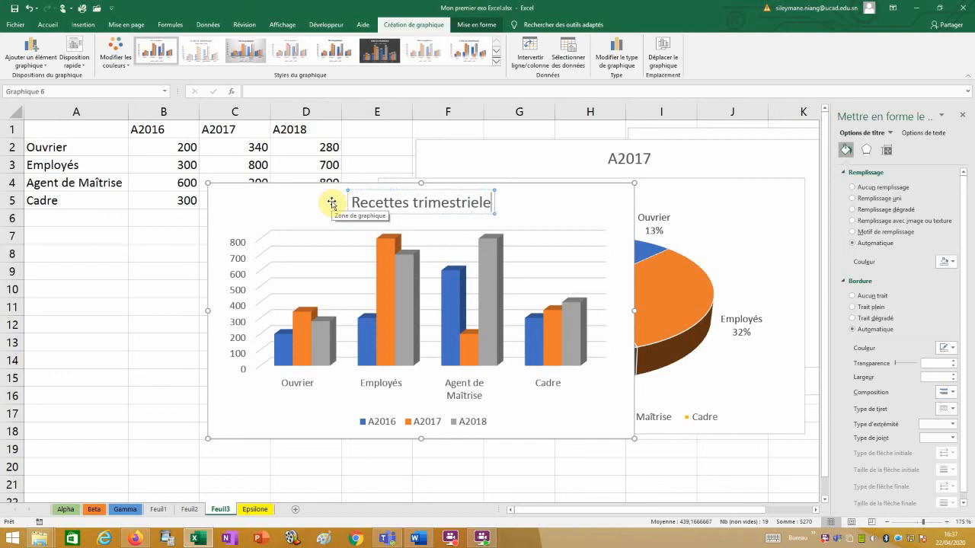
key(BackSpace)
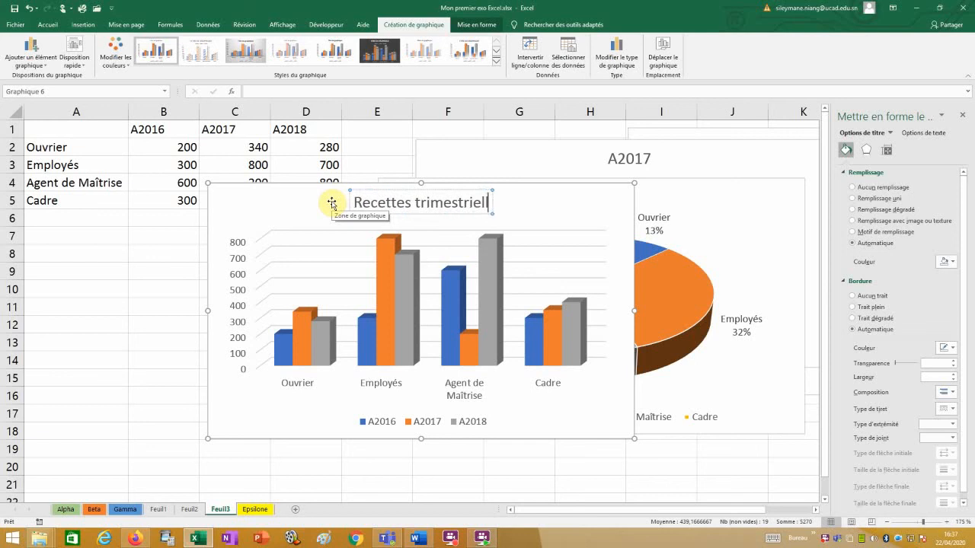
text(le)
click(558, 208)
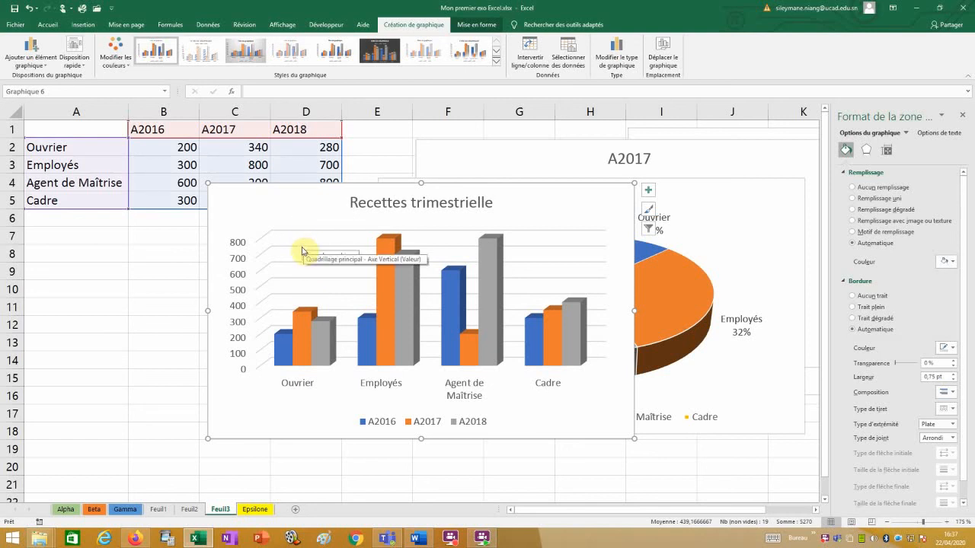
Delete the main gridlines from the "Recettes trimestrielle" column chart and add data labels to its columns.
right_click(301, 251)
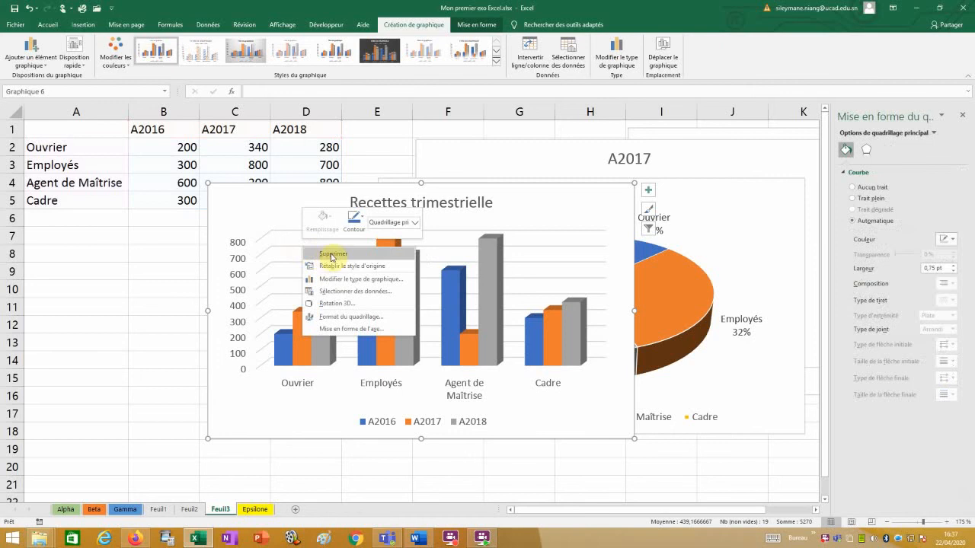
click(329, 255)
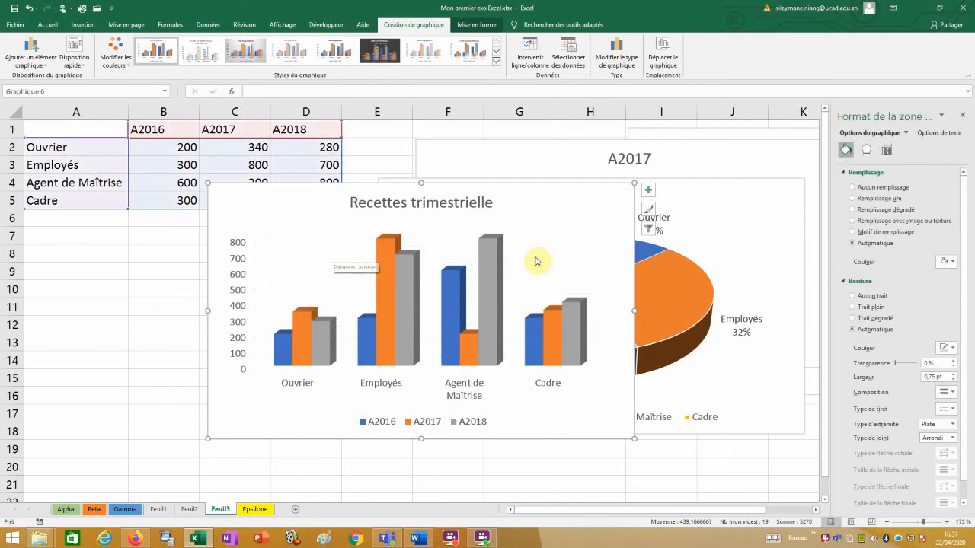
click(651, 192)
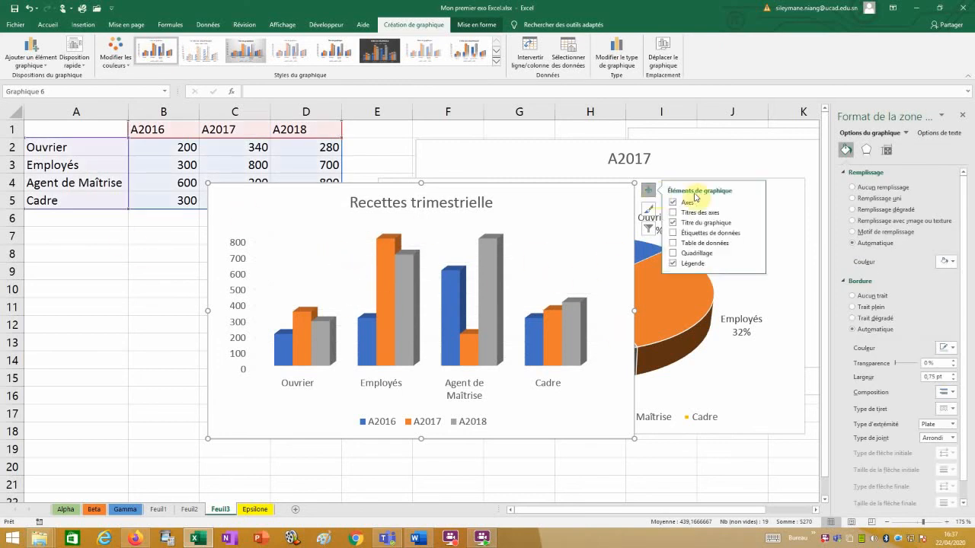
click(716, 236)
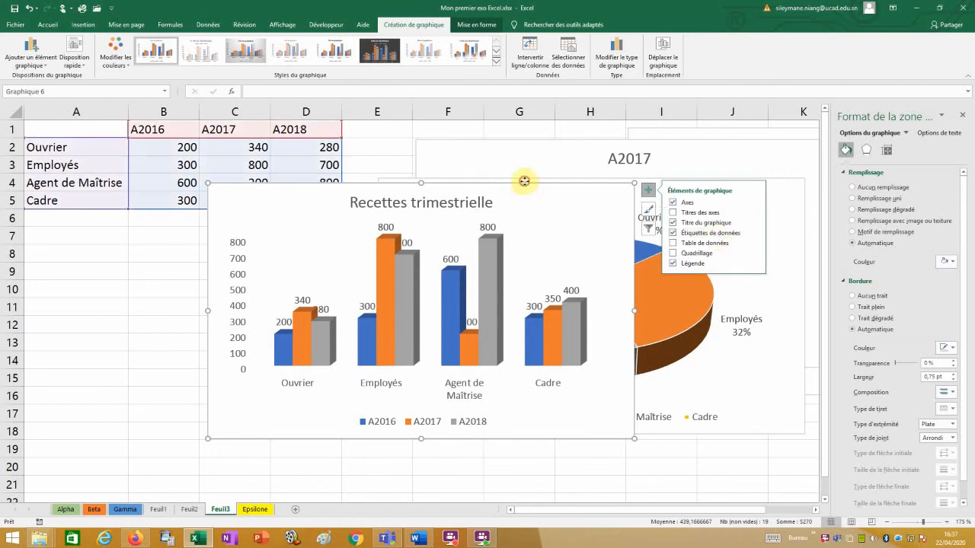
Move the column chart so its upper-left corner lies in A4, and apply the eighth chart style, with fading columns and a bold capitalized title.
drag(527, 183, 413, 182)
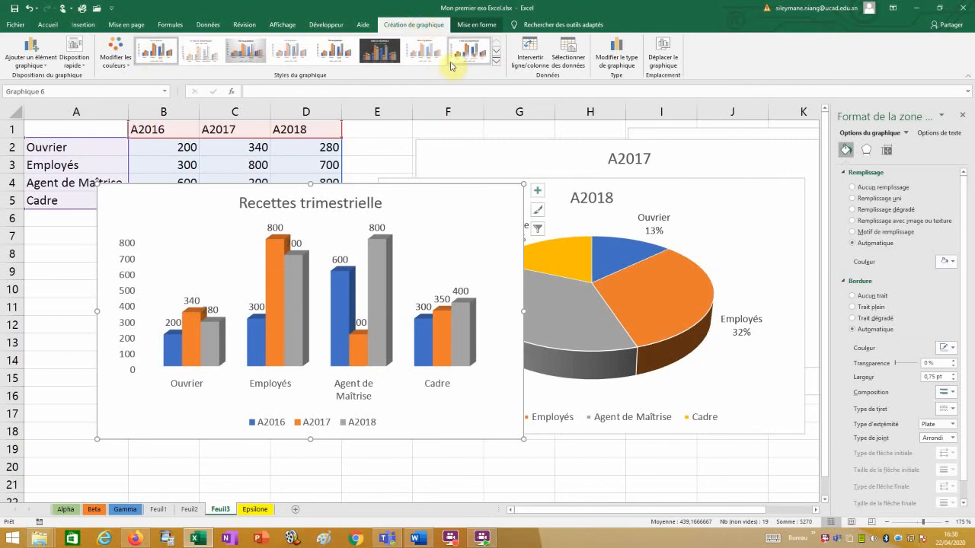
click(496, 63)
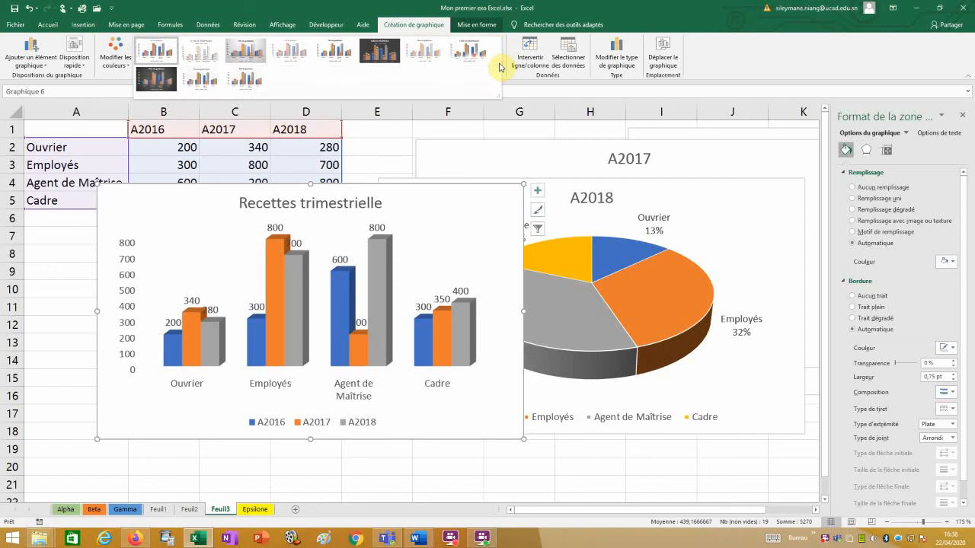
click(384, 54)
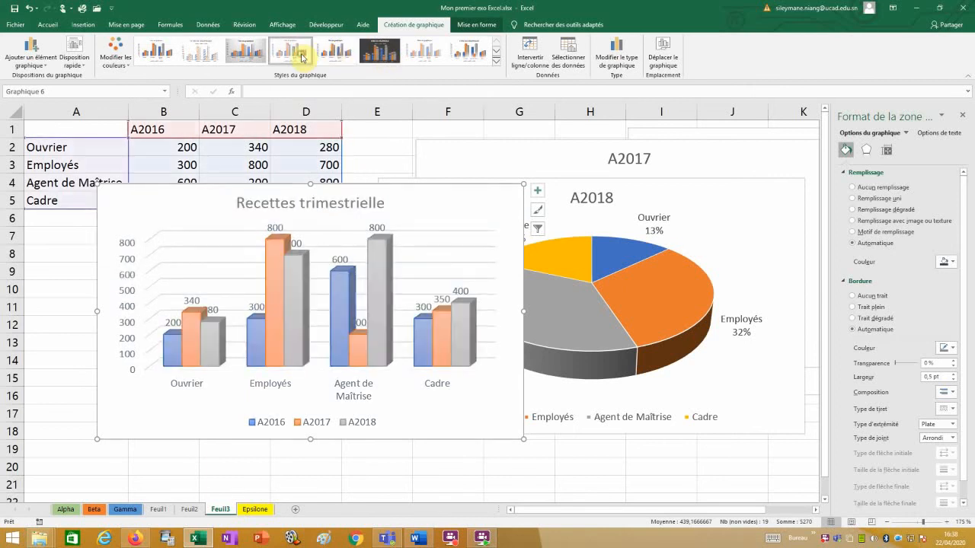
click(161, 49)
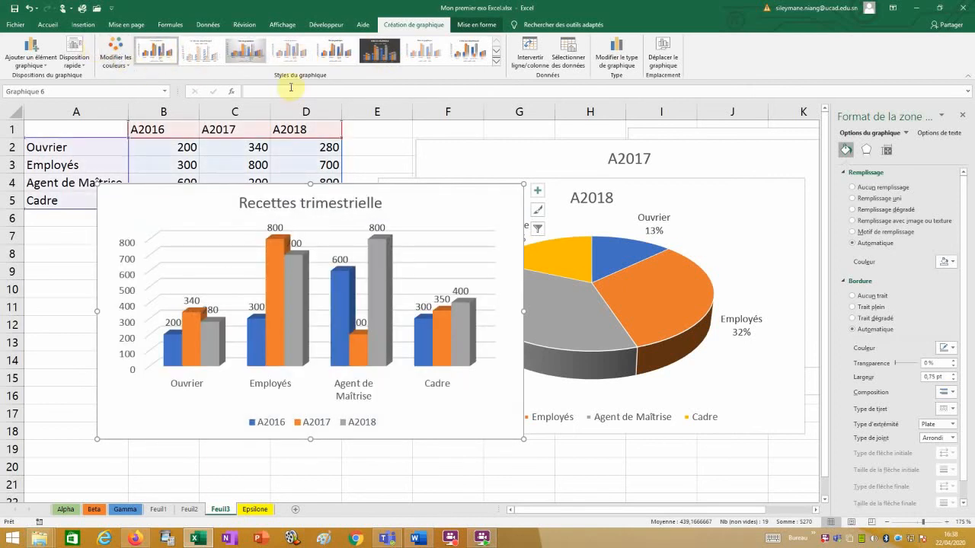
click(120, 61)
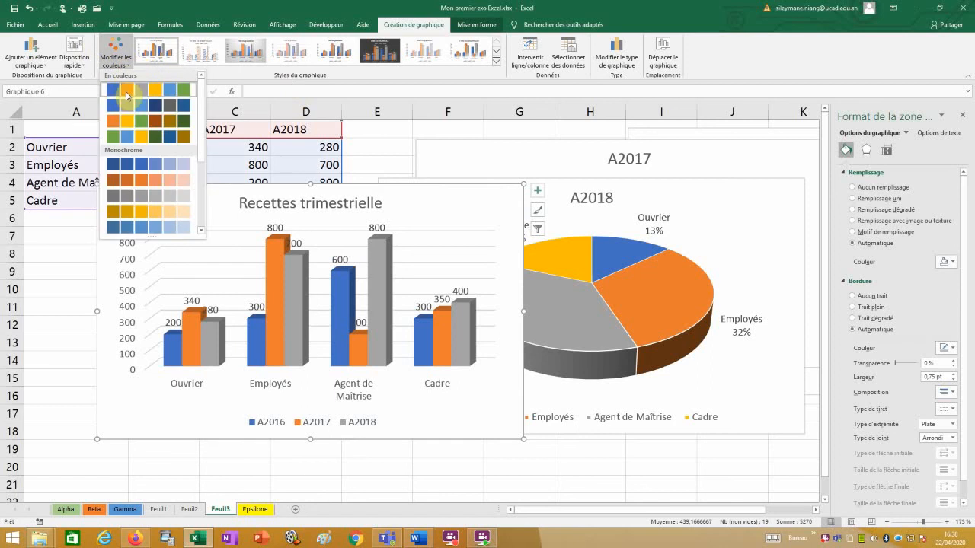
click(435, 62)
click(471, 59)
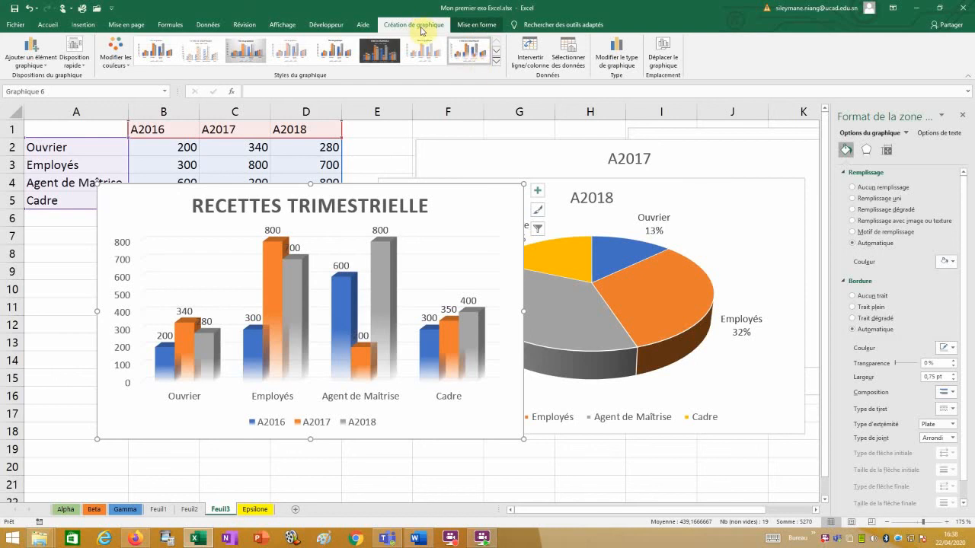
click(483, 26)
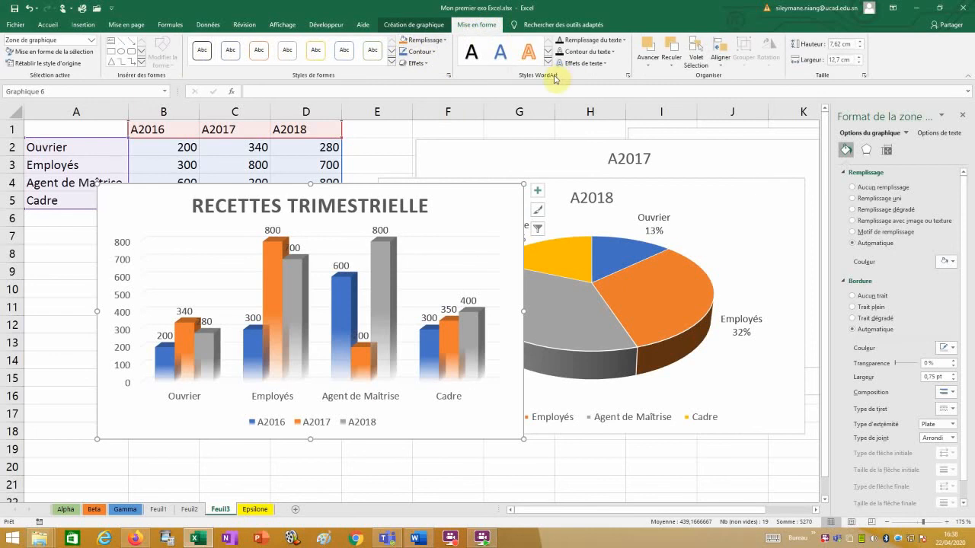
click(421, 28)
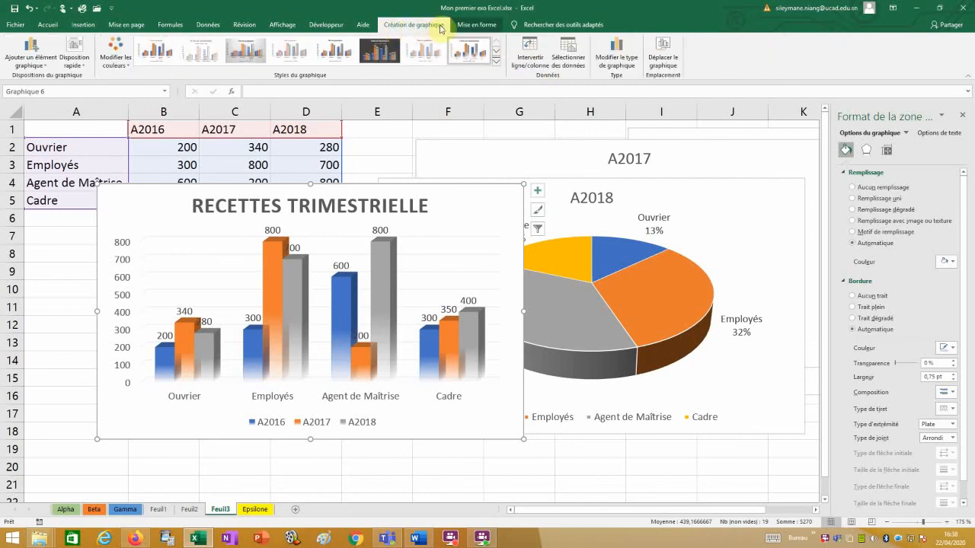
click(487, 28)
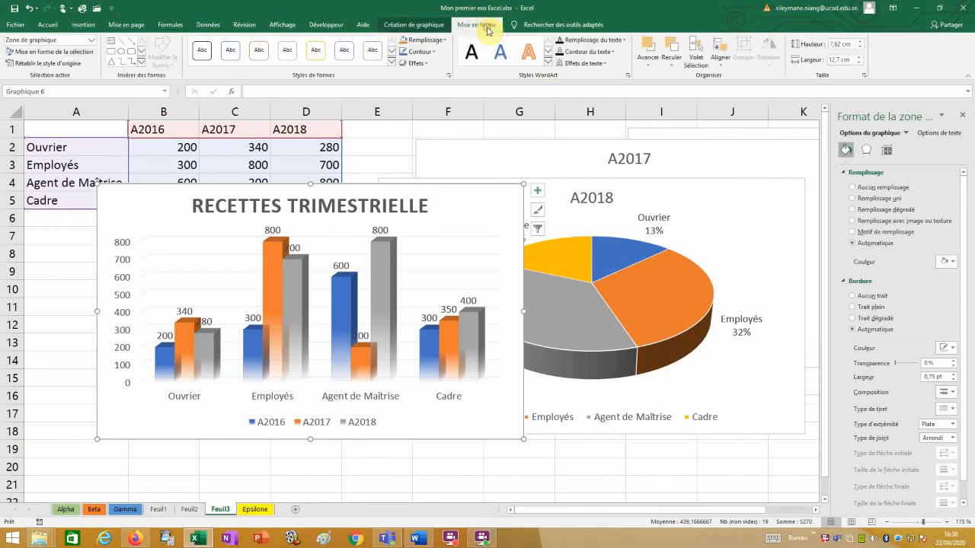
click(430, 26)
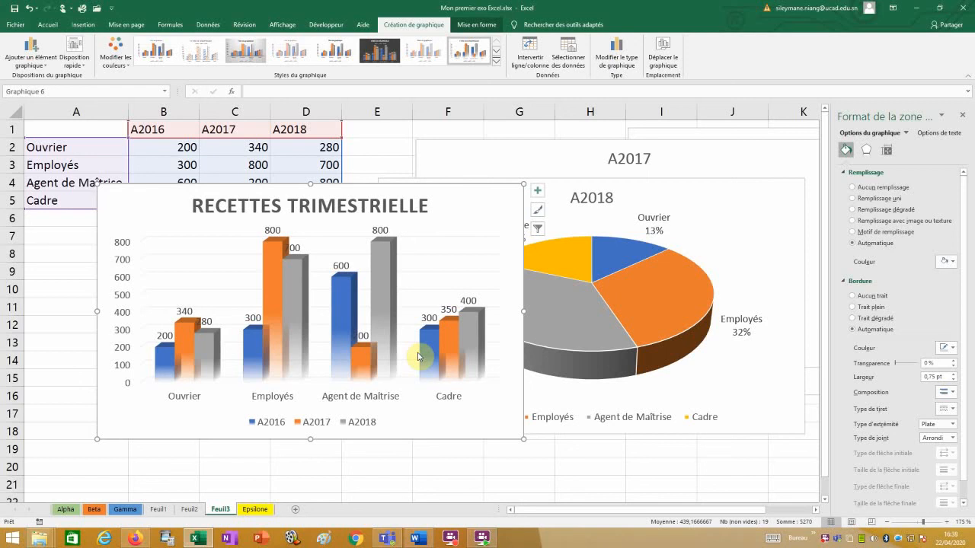
Add a new worksheet after Feuil3, enter "Représentants" in A1 and fill A2:A5 with the series Trim1 to Trim4.
click(296, 510)
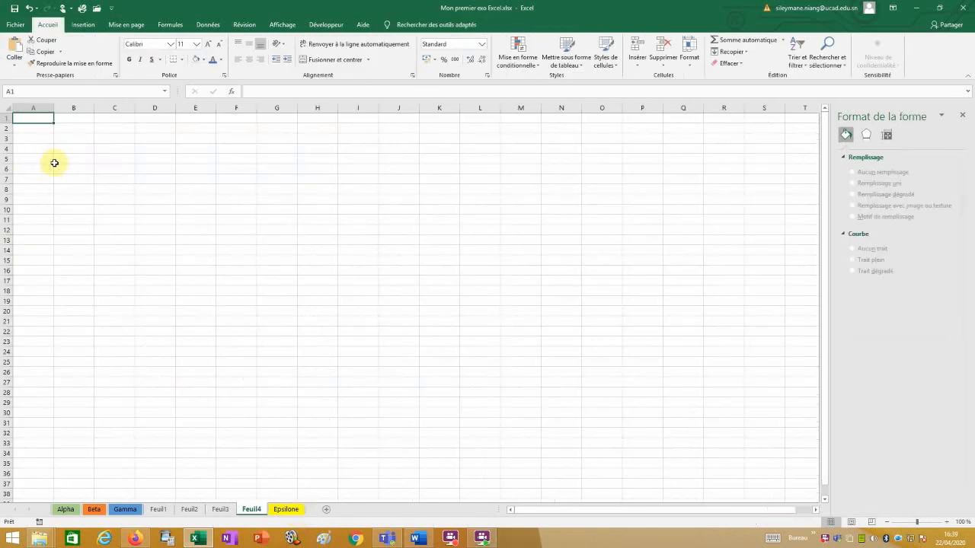
scroll(57, 167, up, 6)
scroll(56, 166, up, 3)
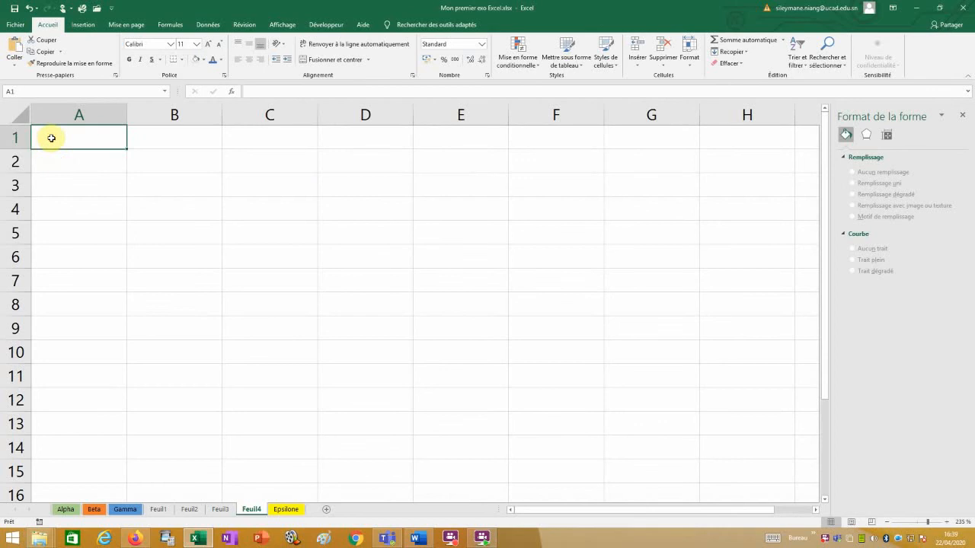
text(Repr)
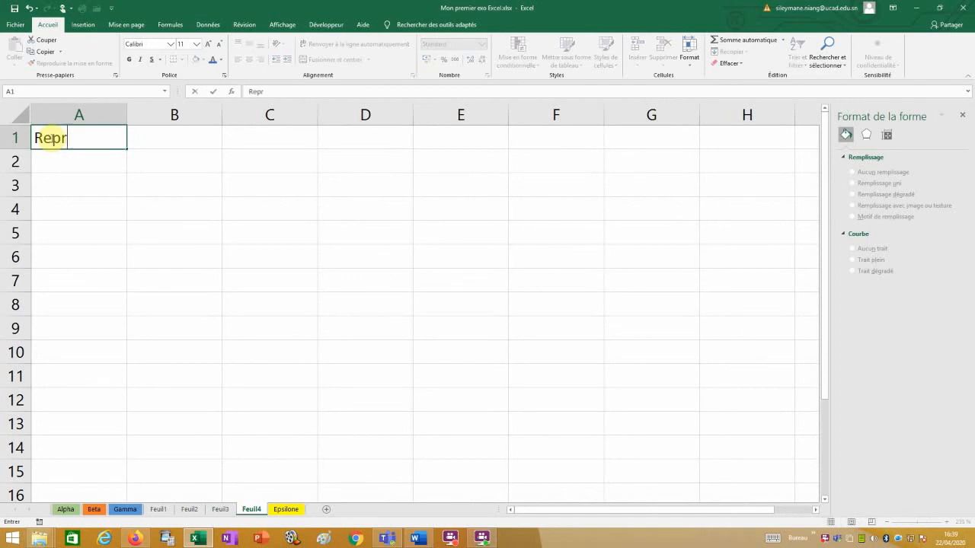
text(ésentants)
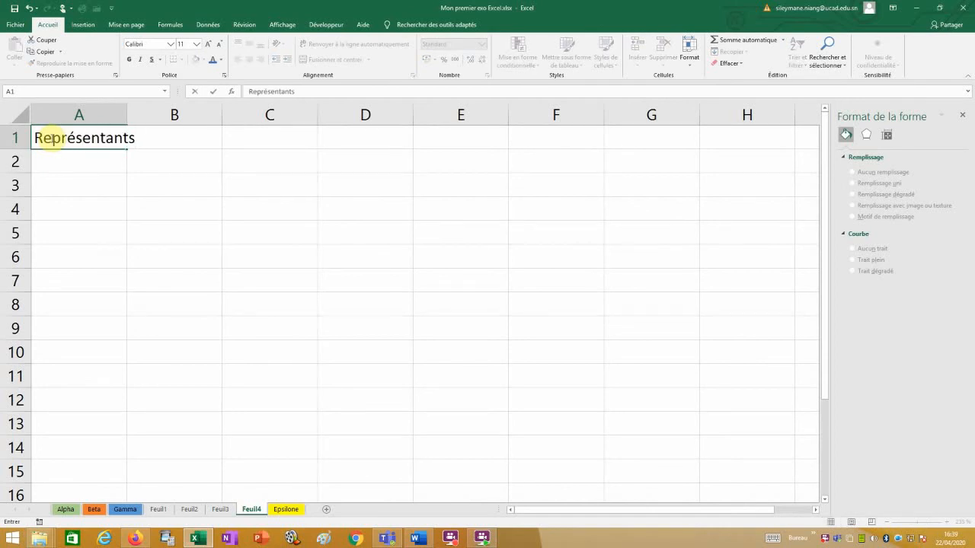
key(Return)
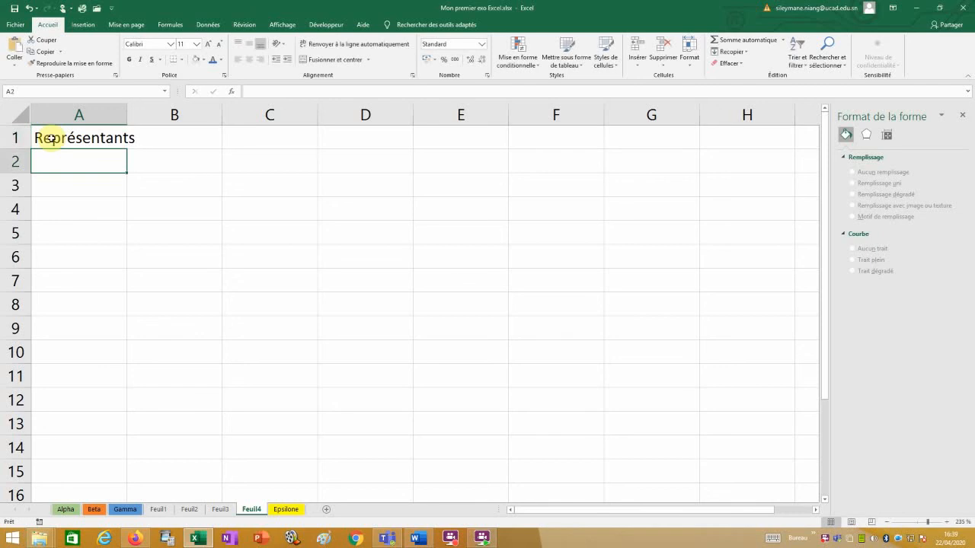
text(Trim1)
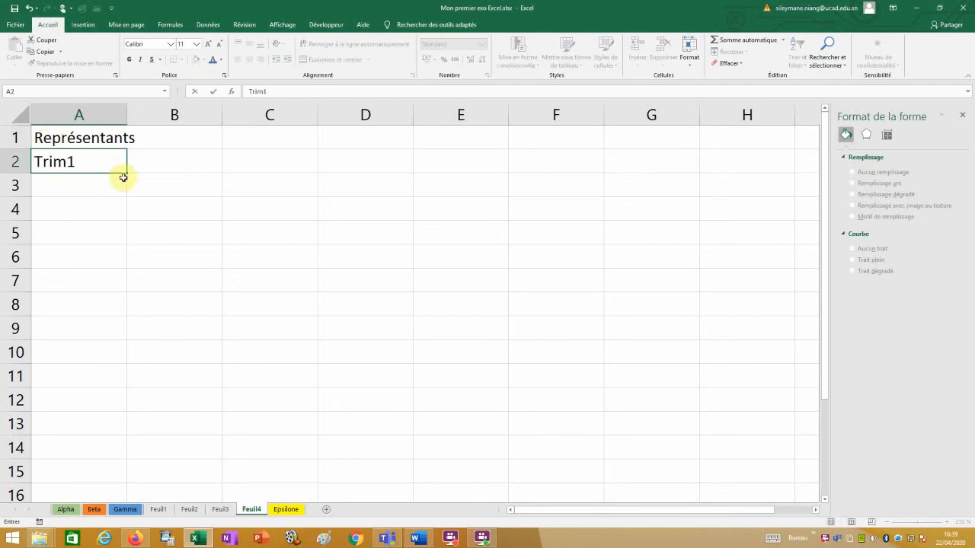
drag(126, 172, 92, 241)
Enter the headers "CA" in B1 and "Frais" in C1, and autofit column A to its contents.
click(186, 145)
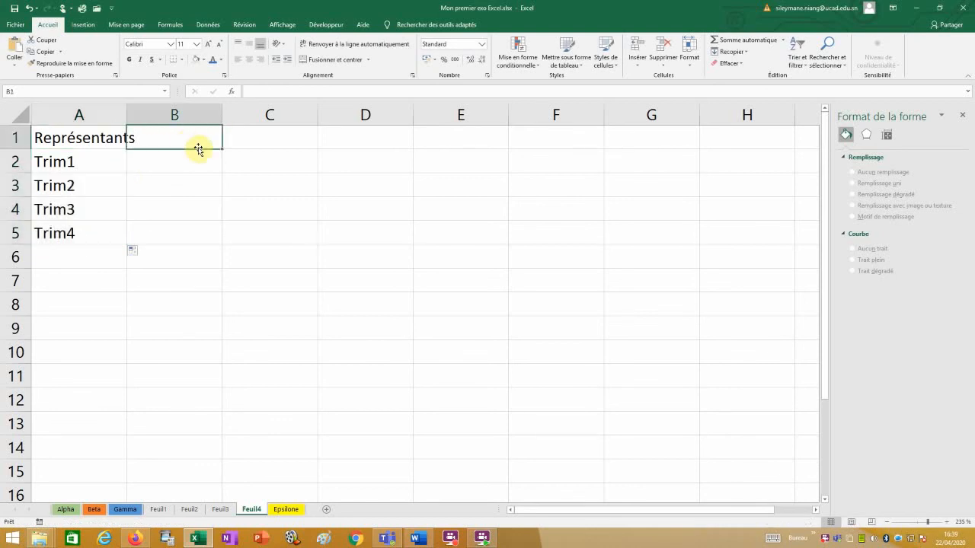
text(CA)
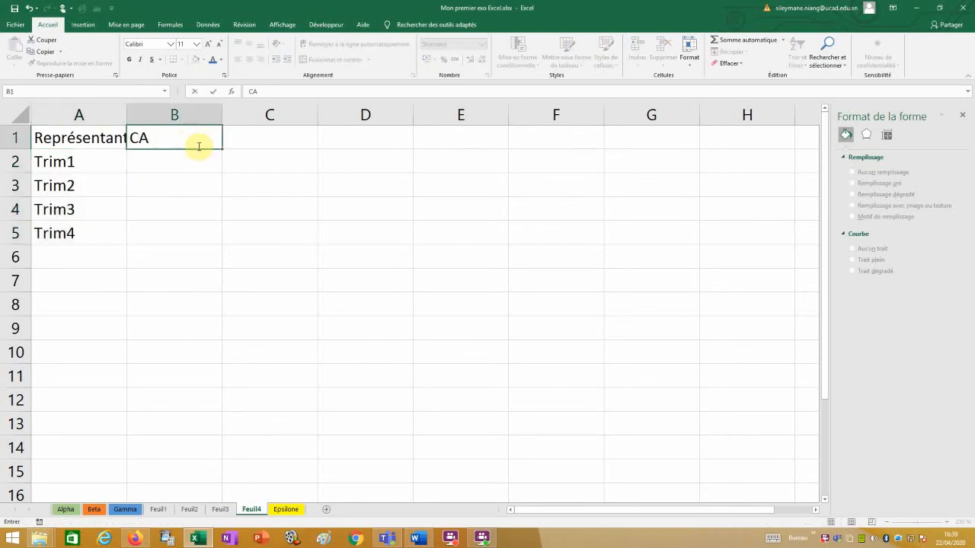
key(Tab)
text(Frais)
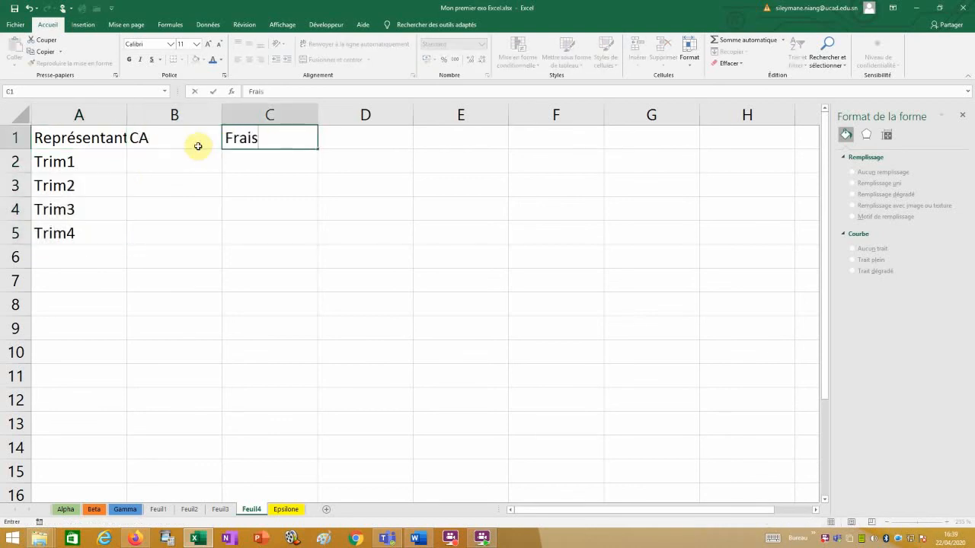
key(Return)
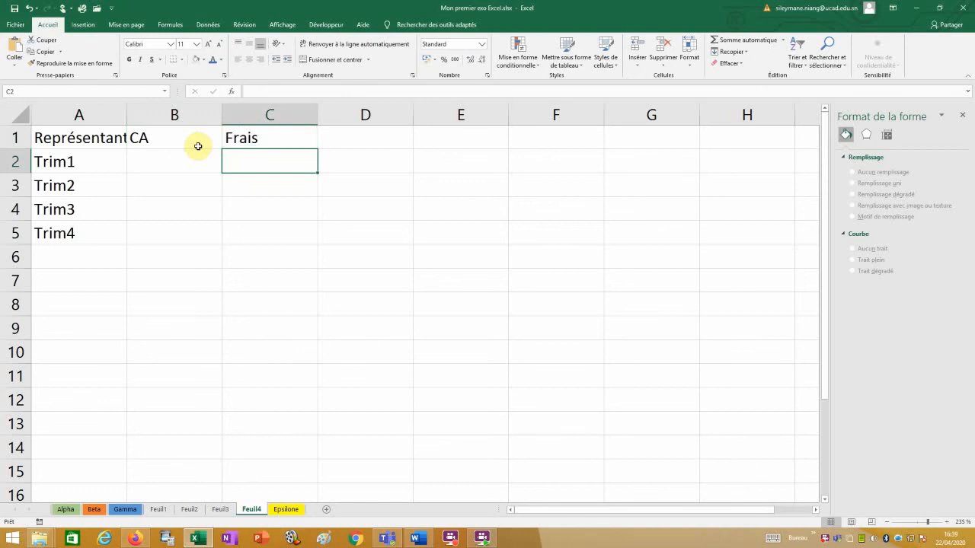
double_click(126, 114)
Enter the CA values 290000, 350000, 480000 and 420000 for Trim1 to Trim4 in B2:B5.
click(170, 161)
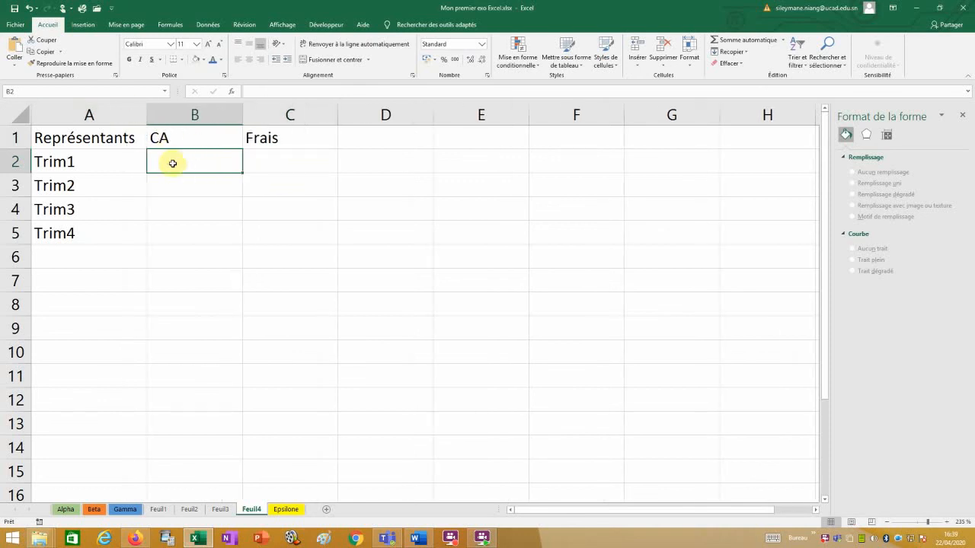
text(290000)
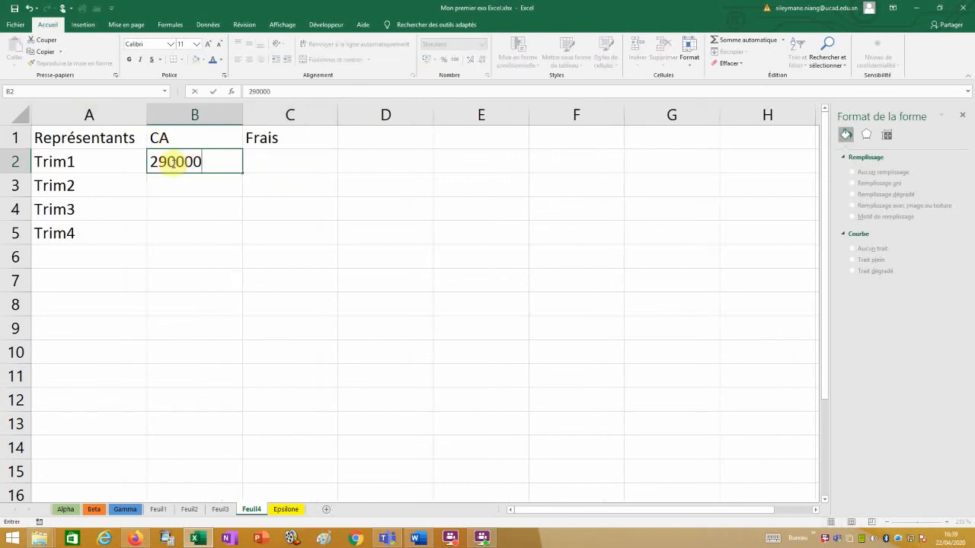
key(Return)
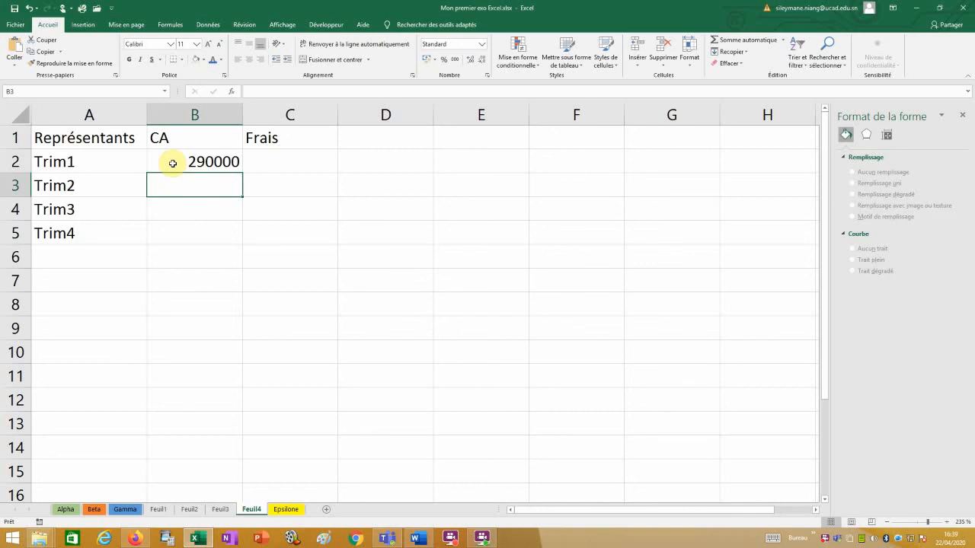
text(350000)
key(Return)
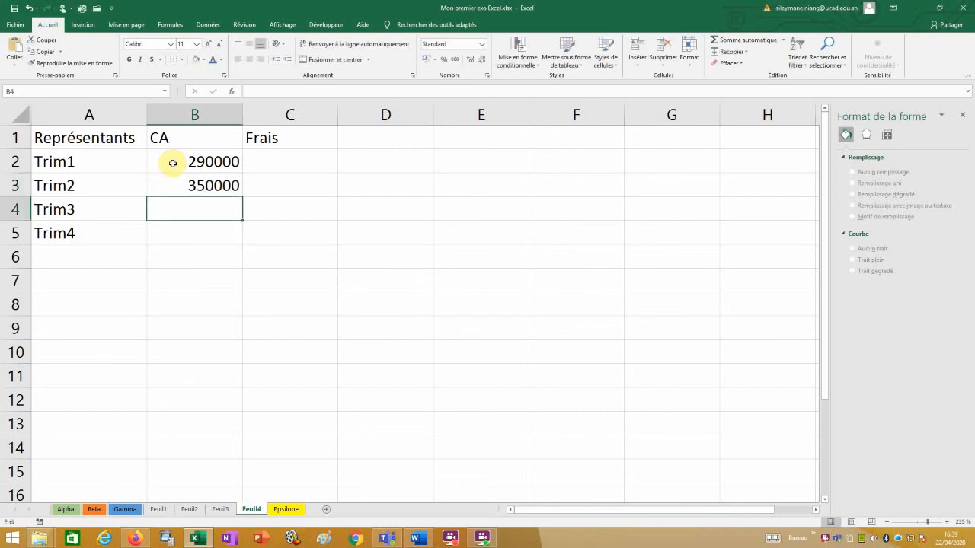
text(480000)
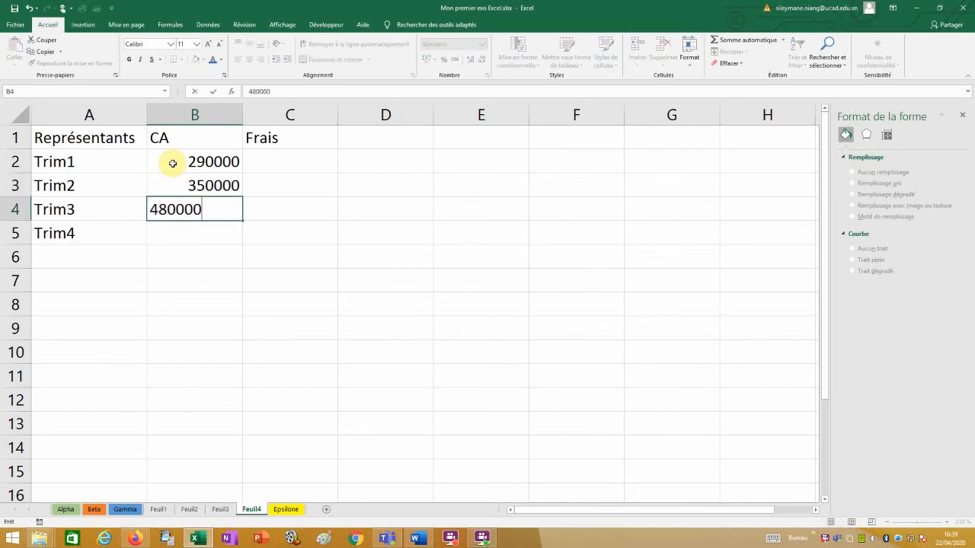
key(Return)
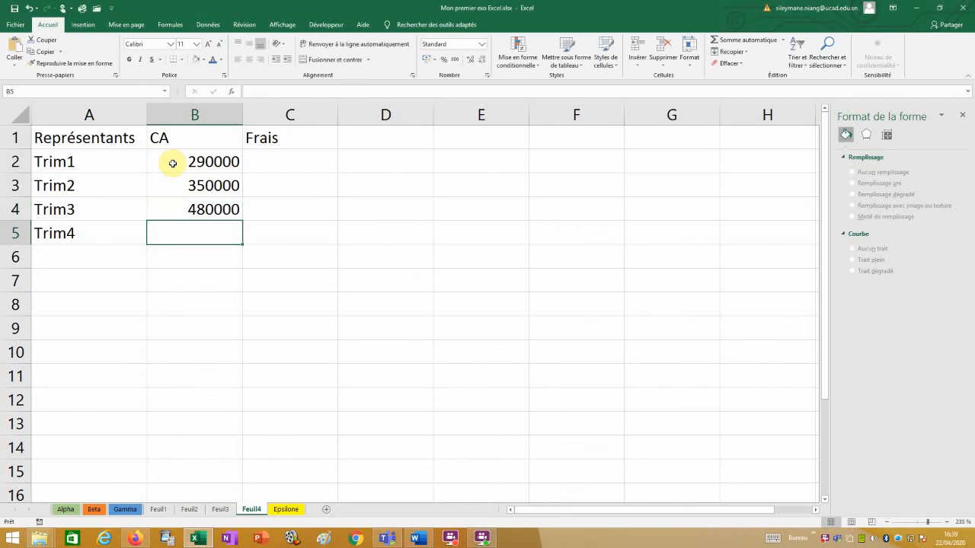
text(420000)
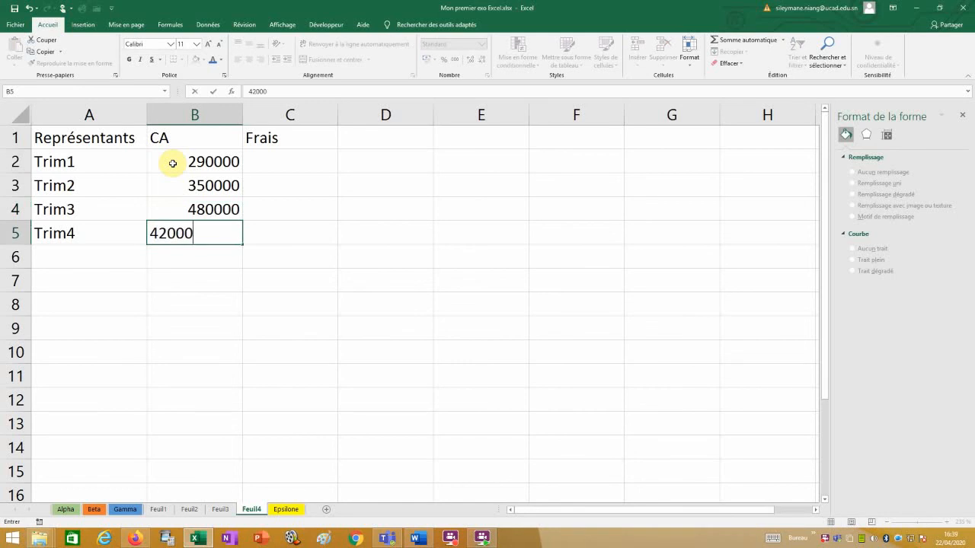
Enter the Frais values 4600, 8200, 7300 and 5900 for Trim1 to Trim4 in C2:C5.
click(331, 160)
text(4600)
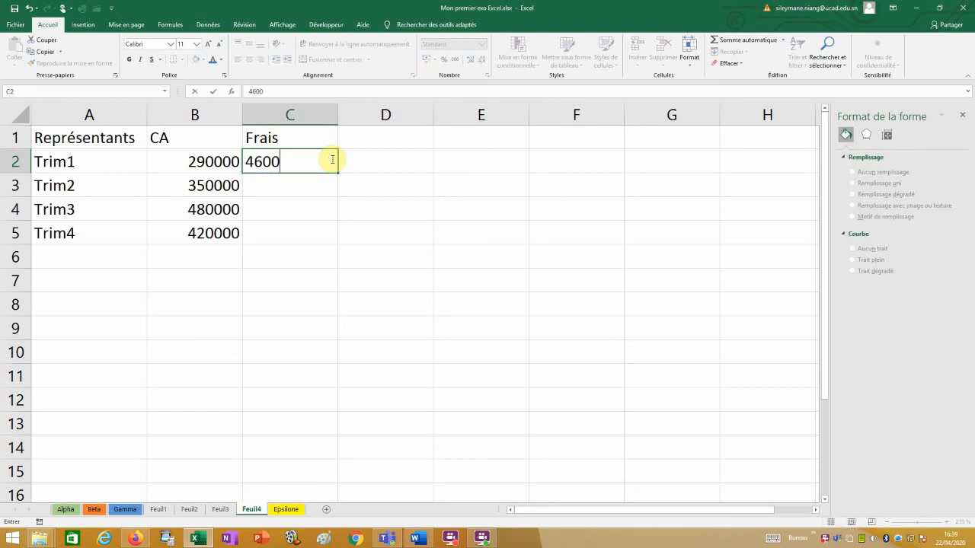
key(Return)
text(8200)
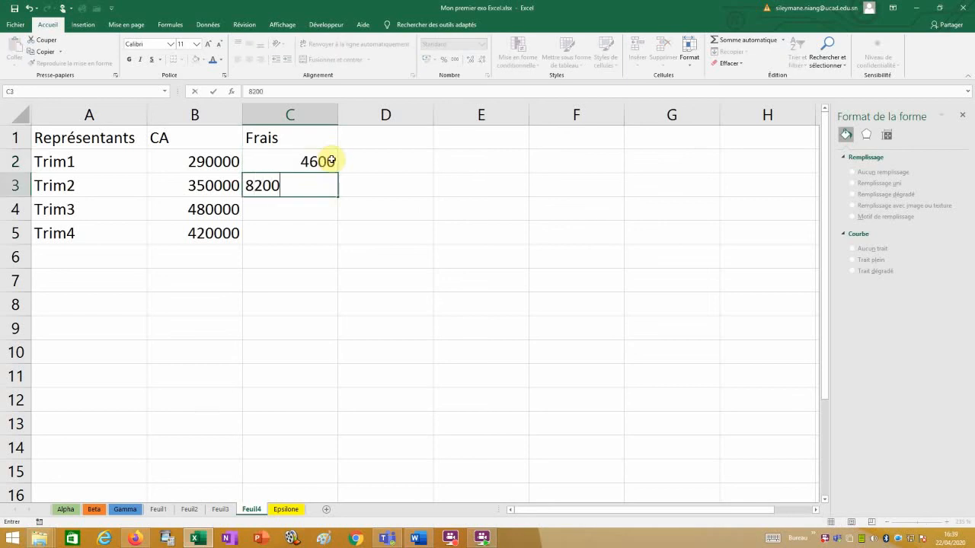
key(Return)
text(7300)
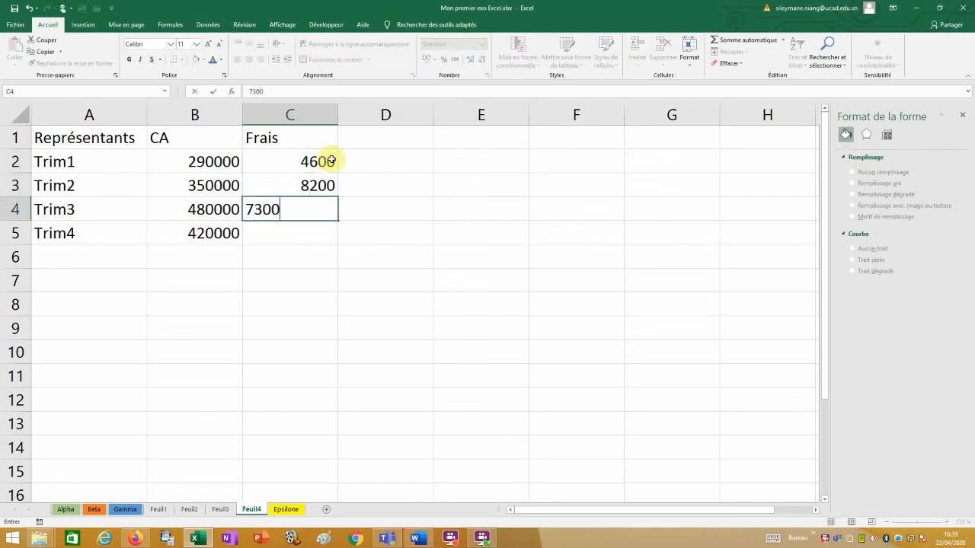
key(Return)
text(5900)
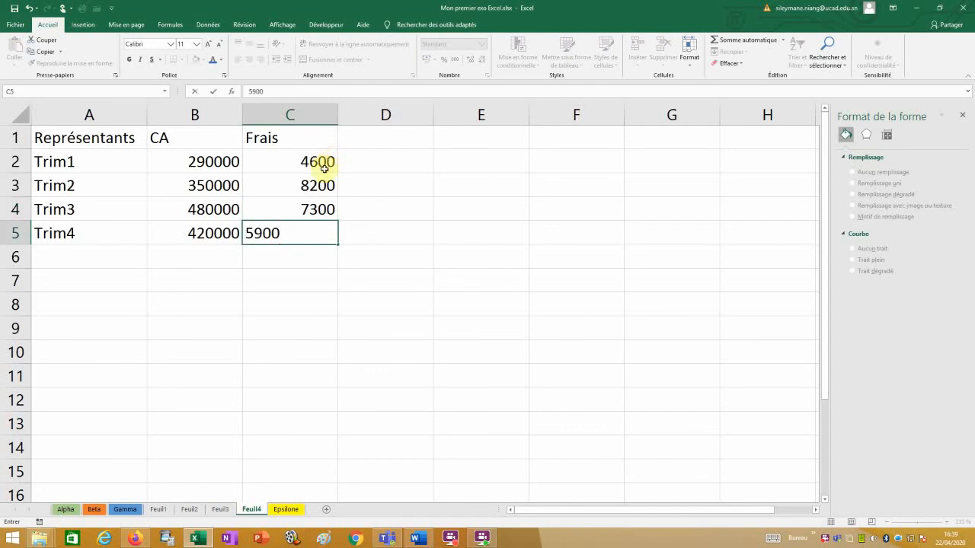
click(377, 303)
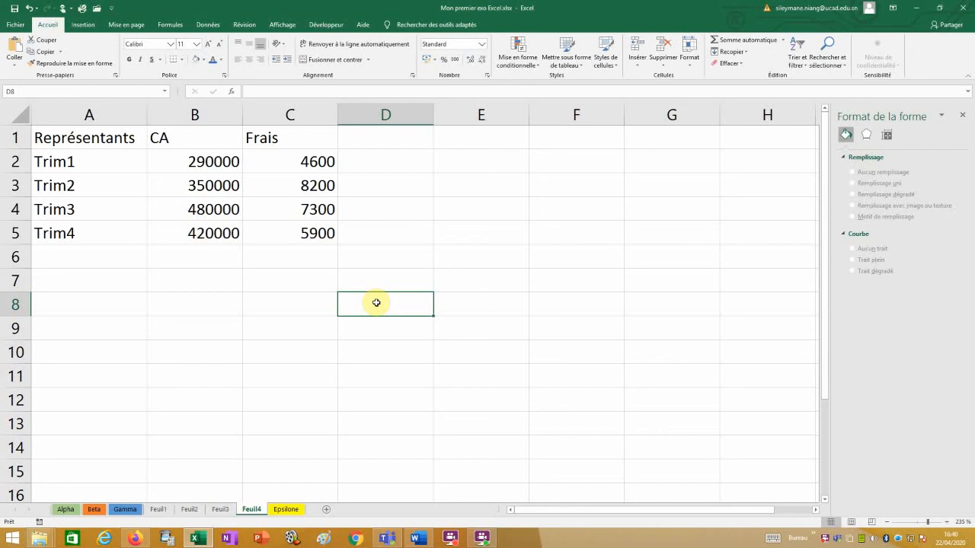
drag(69, 134, 323, 235)
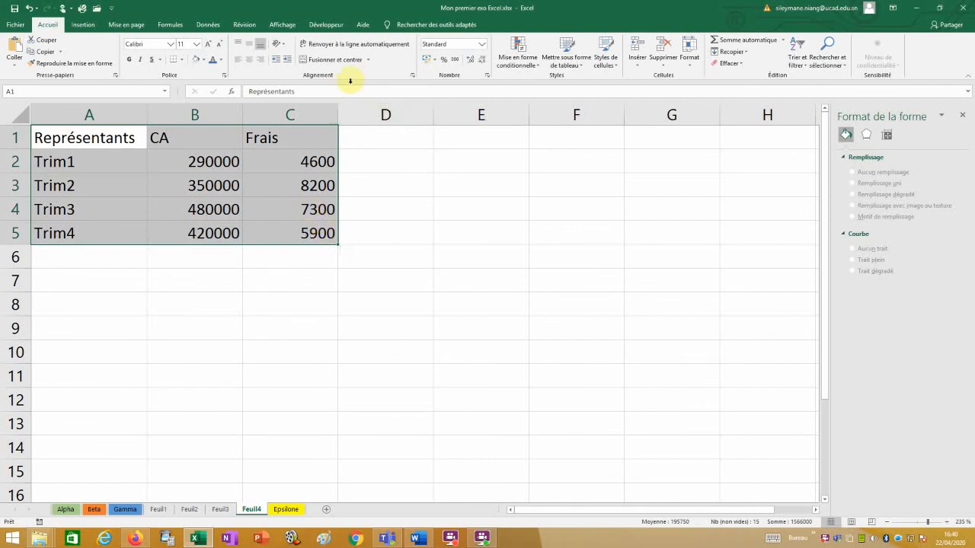
click(85, 25)
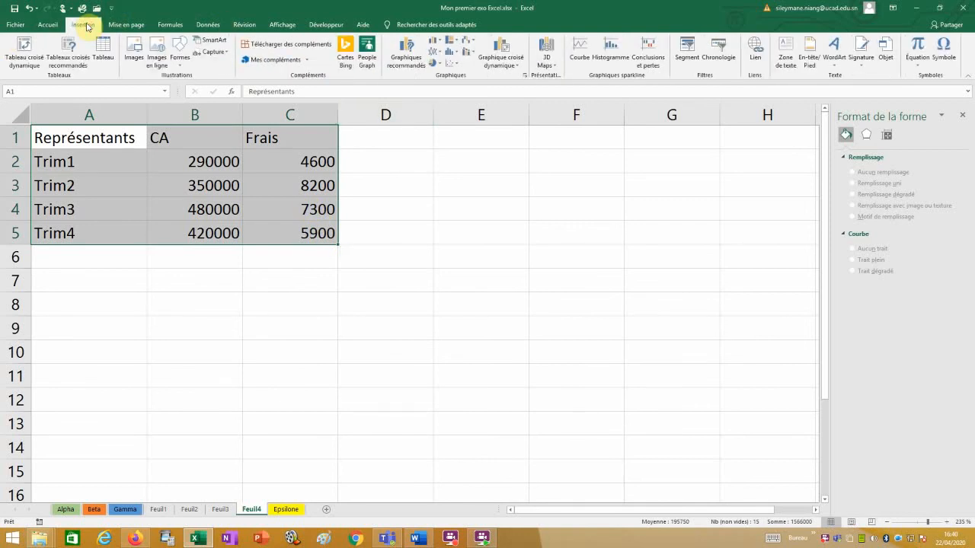
click(405, 46)
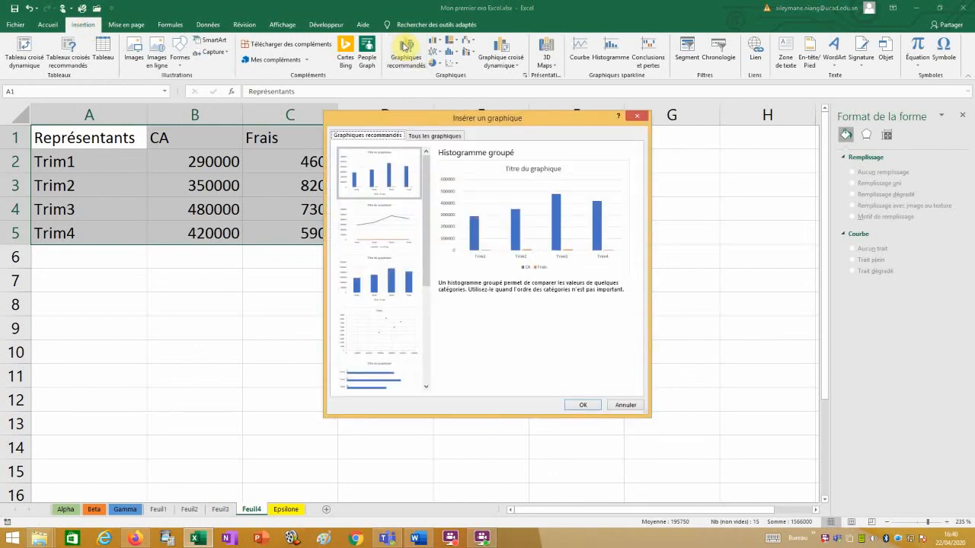
click(441, 135)
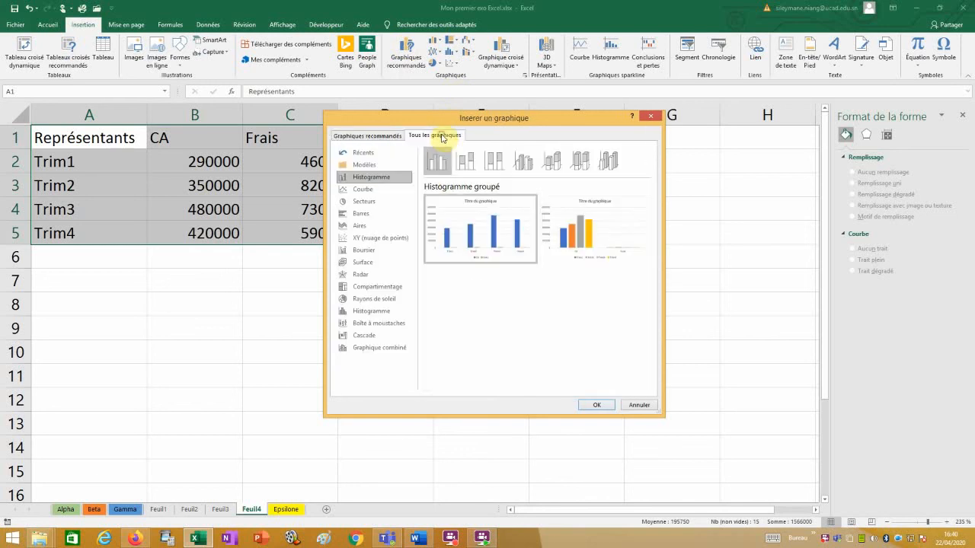
click(387, 349)
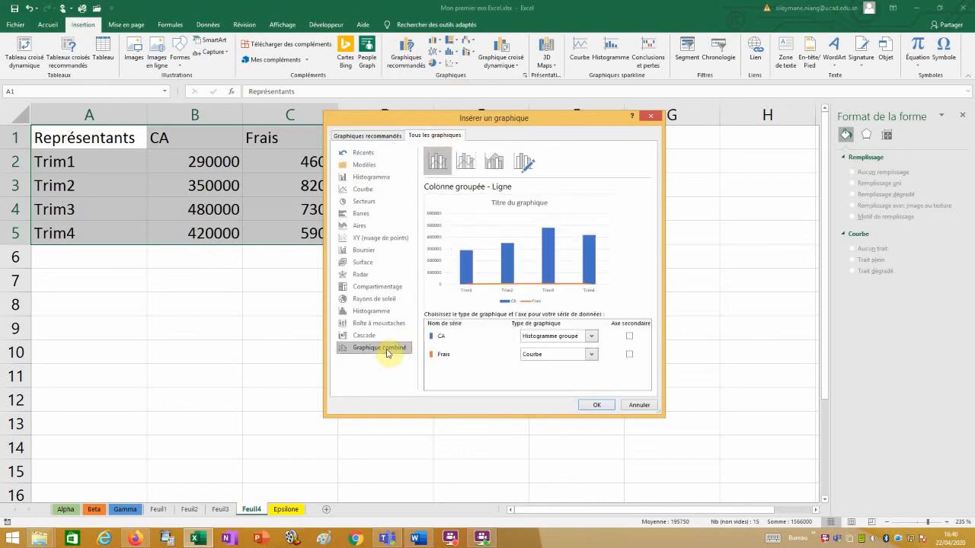
click(640, 405)
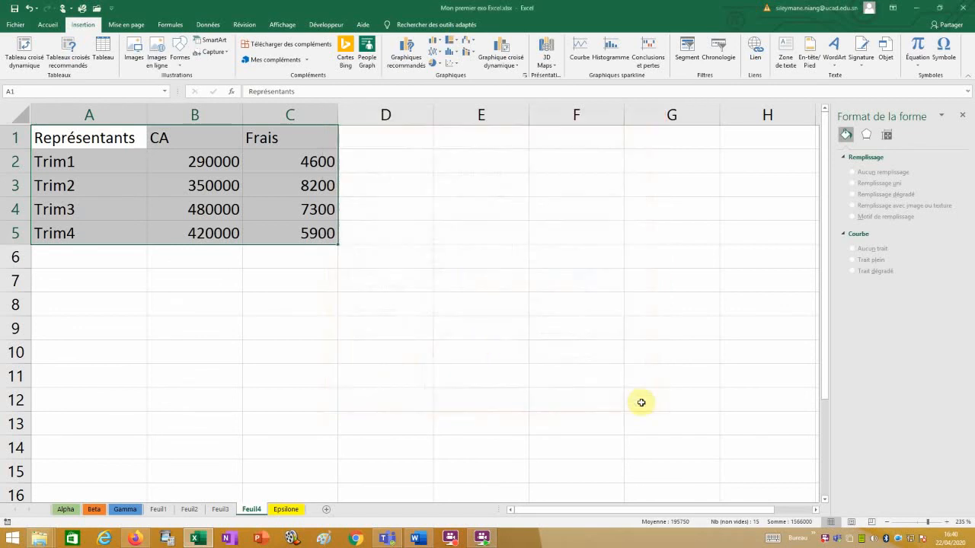
click(170, 333)
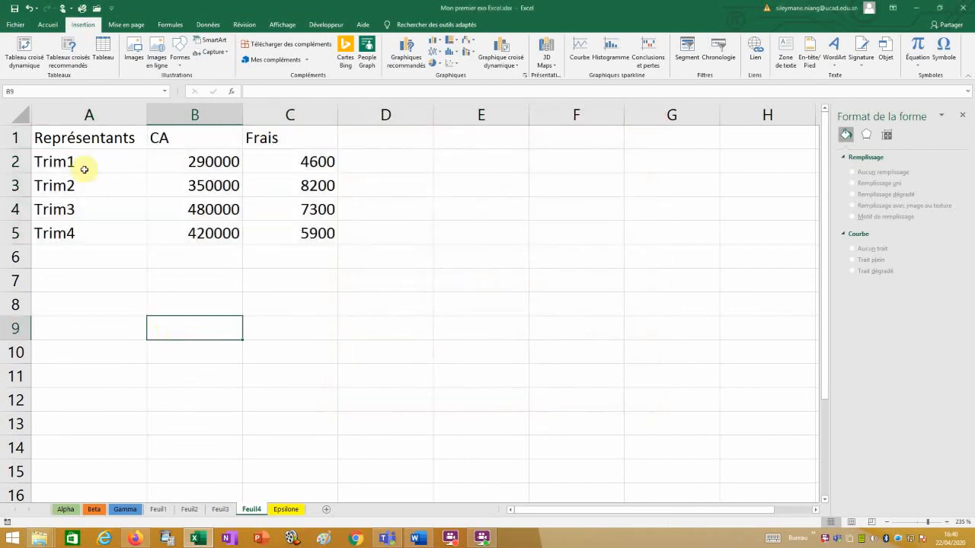
Insert a combo chart from A1:C5 with CA as clustered columns and Frais as a line on the secondary axis.
drag(63, 134, 305, 233)
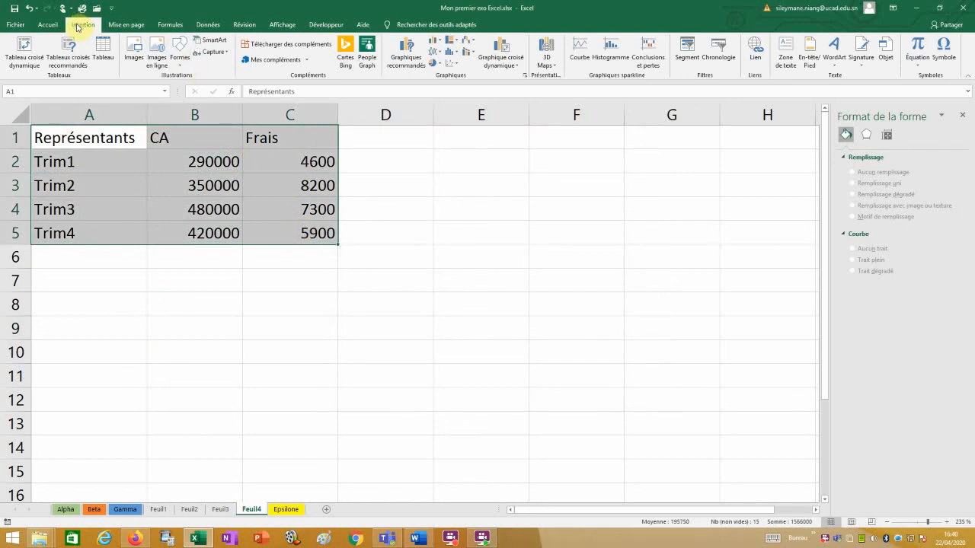
click(408, 50)
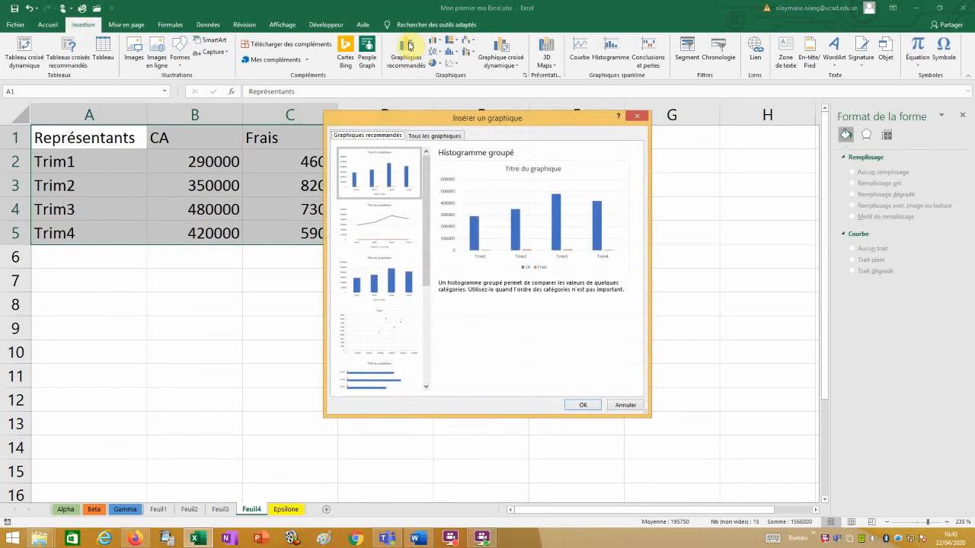
click(433, 137)
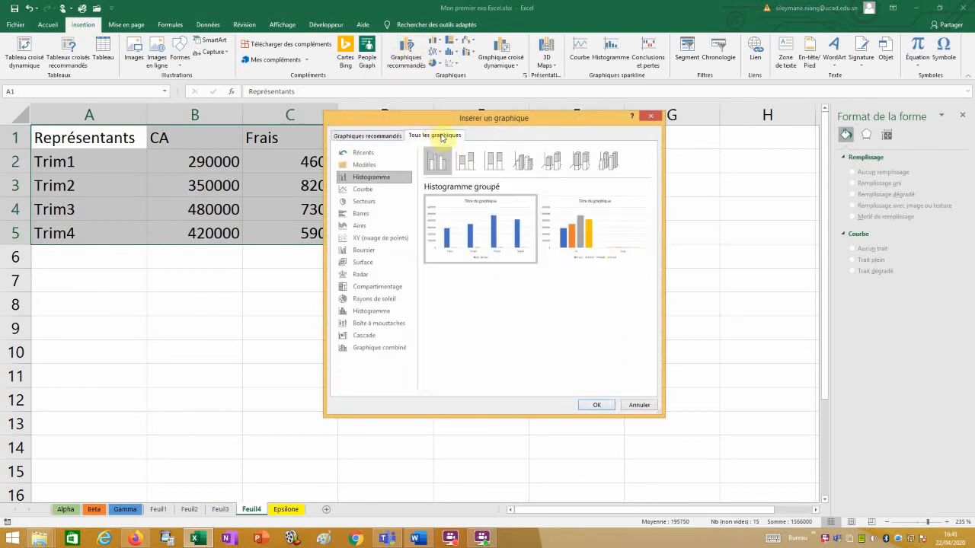
click(379, 348)
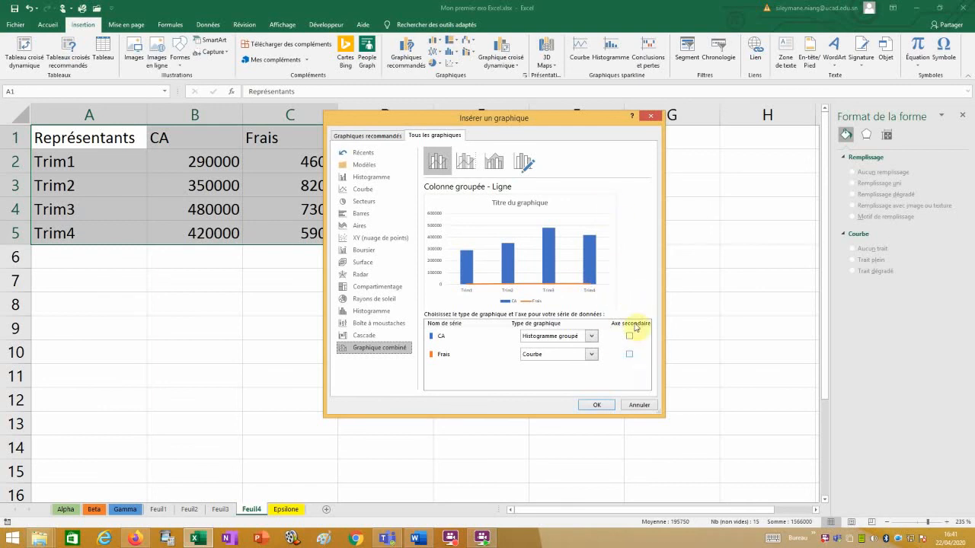
click(630, 355)
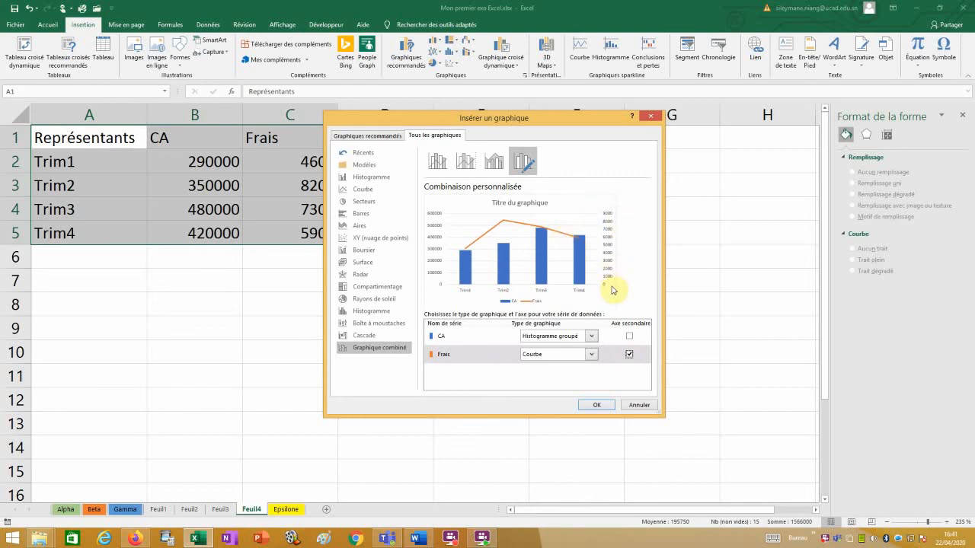
click(600, 404)
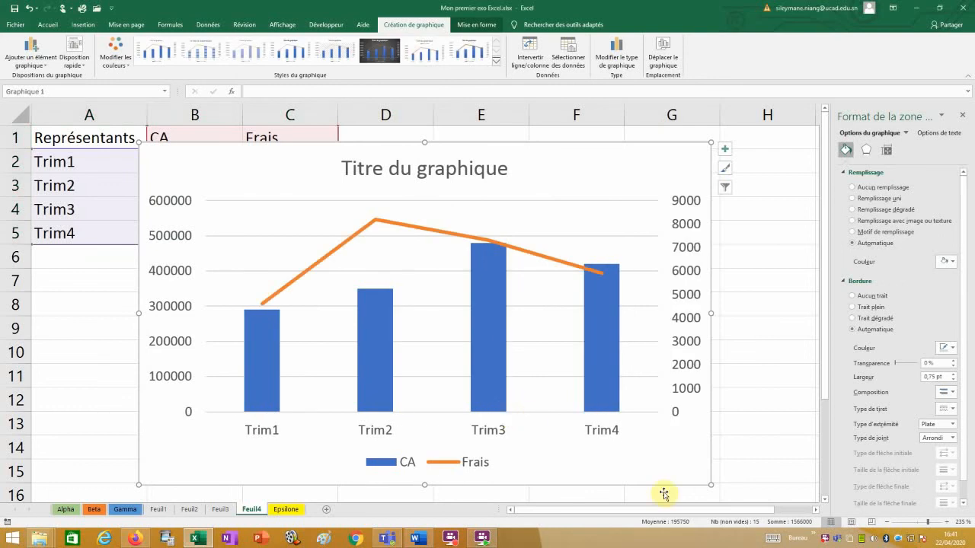
Replace the combo chart's placeholder title with "Evolution".
click(350, 169)
drag(350, 168, 494, 174)
text(E)
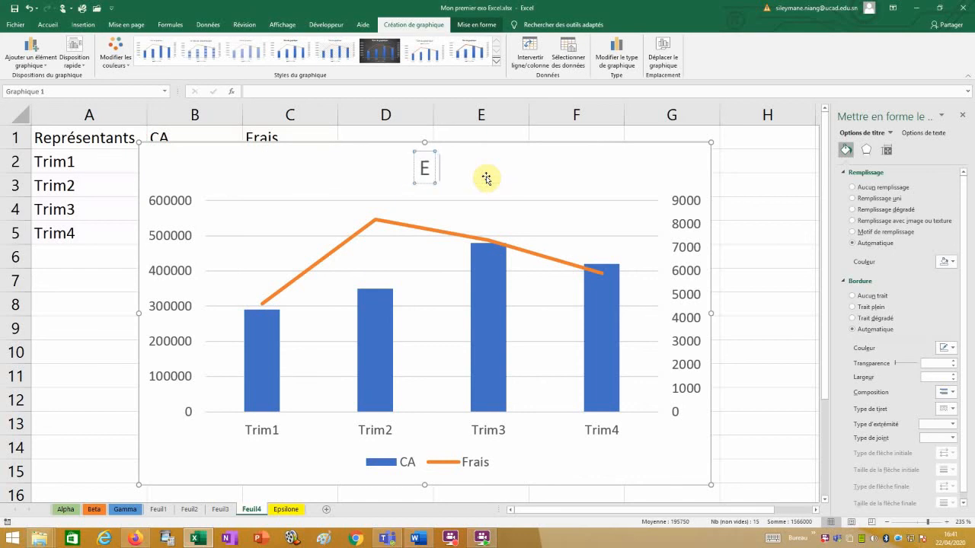
text(volution)
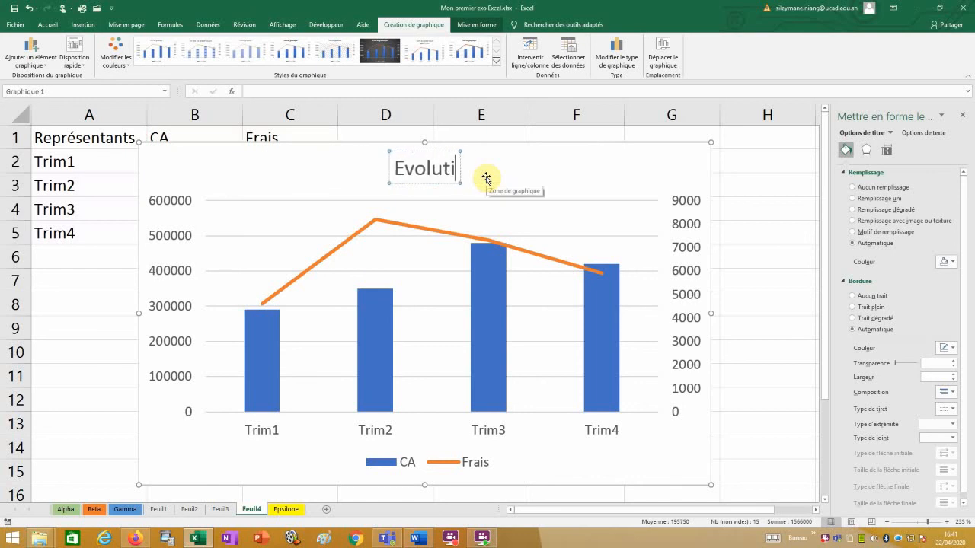
click(737, 230)
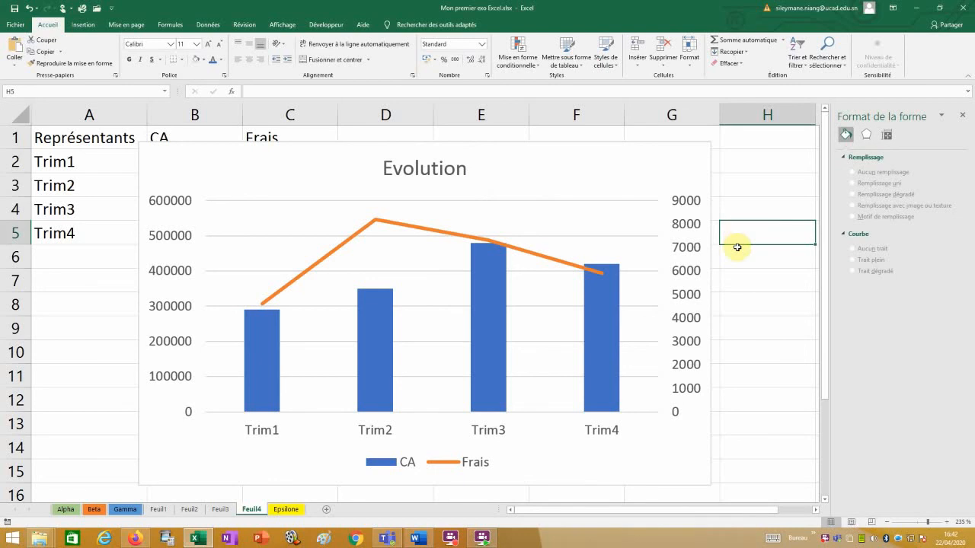
click(827, 542)
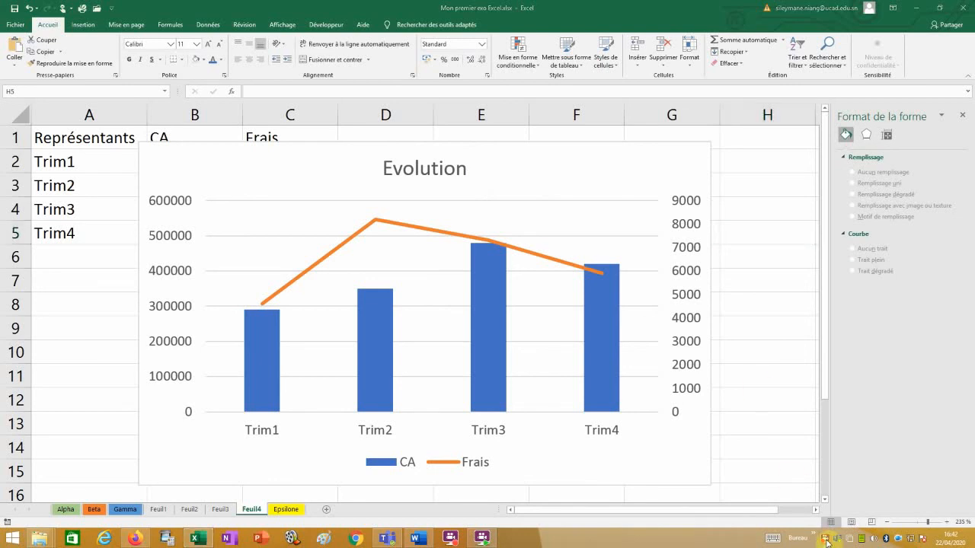
right_click(827, 542)
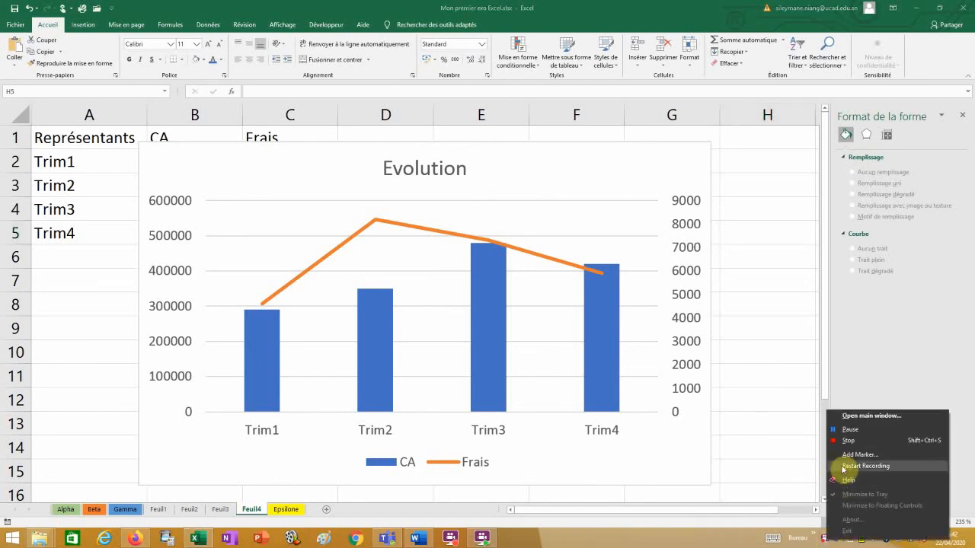